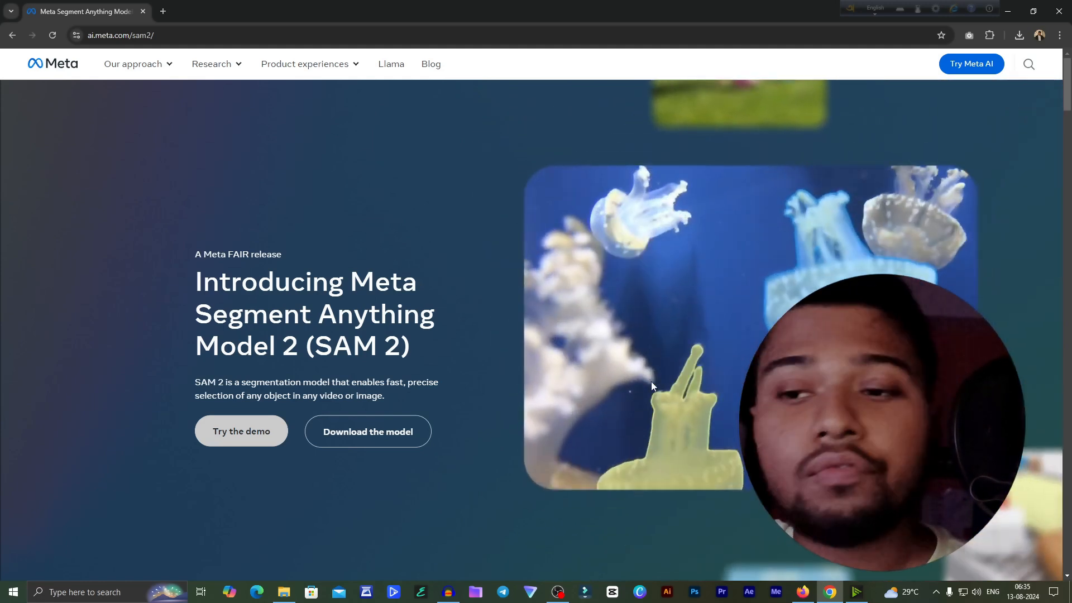
pyautogui.hotkey('alt', 'Tab')
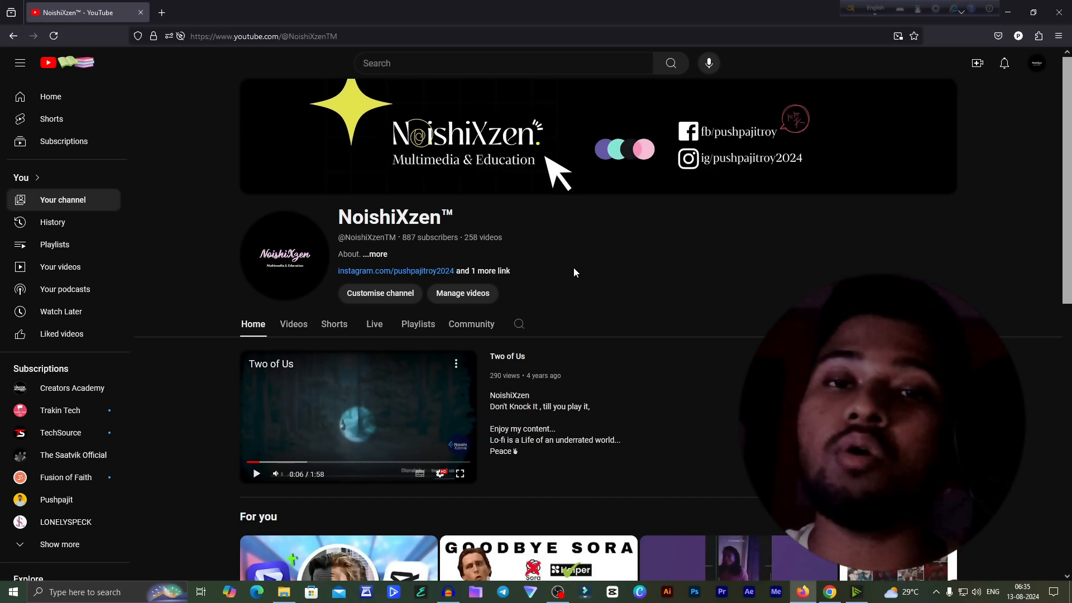
pyautogui.click(1006, 8)
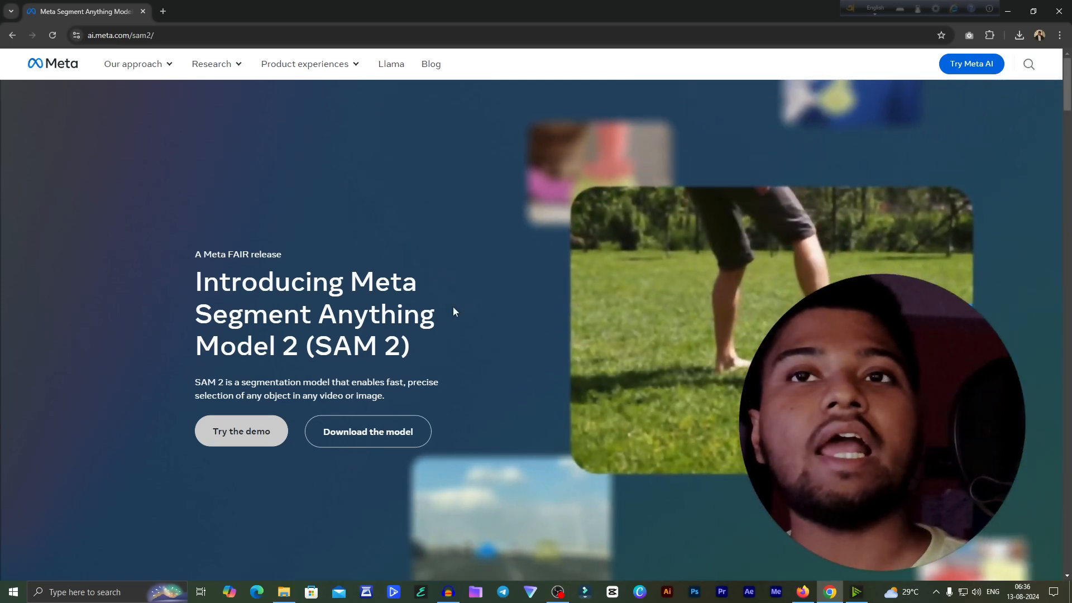
# - Play the clip 4596314-hd_1920_1080_25fps from New folder (2) in VLC and move the player clear of the other files
pyautogui.click(286, 590)
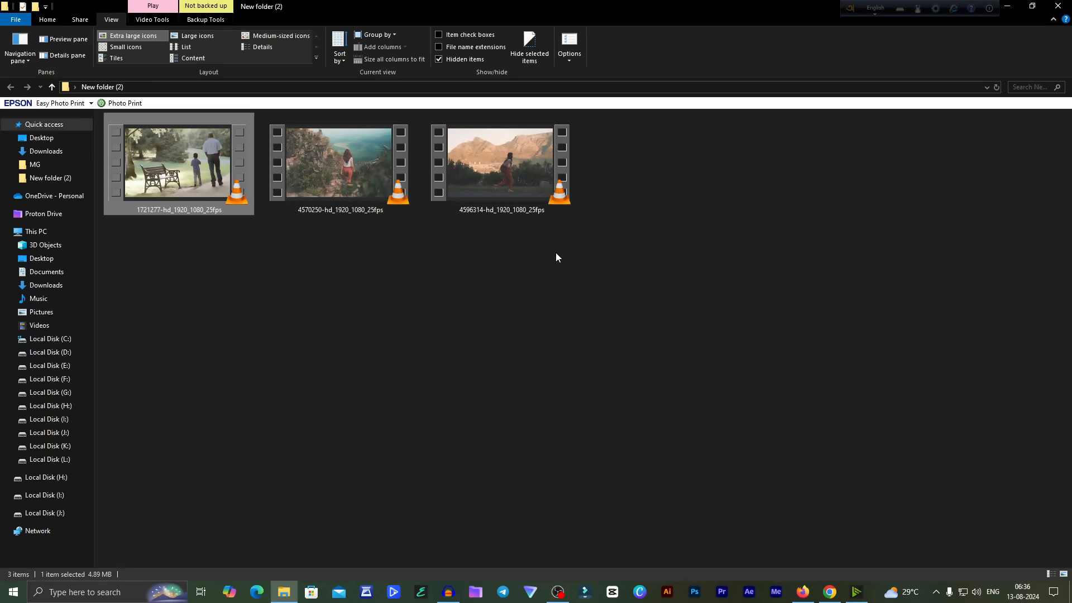
pyautogui.doubleClick(509, 188)
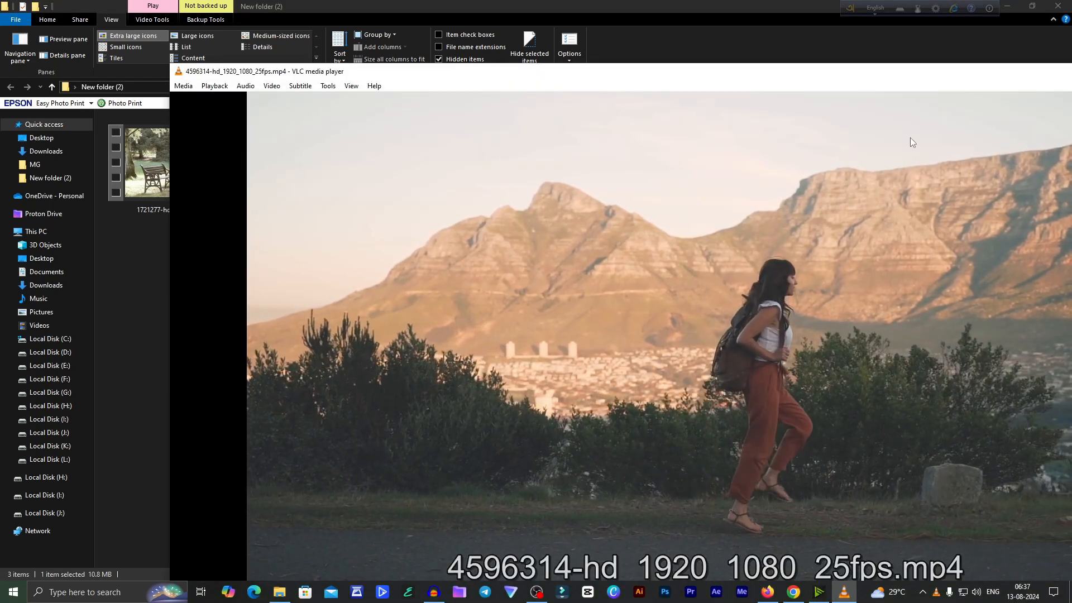
pyautogui.moveTo(711, 63); pyautogui.dragTo(706, 37)
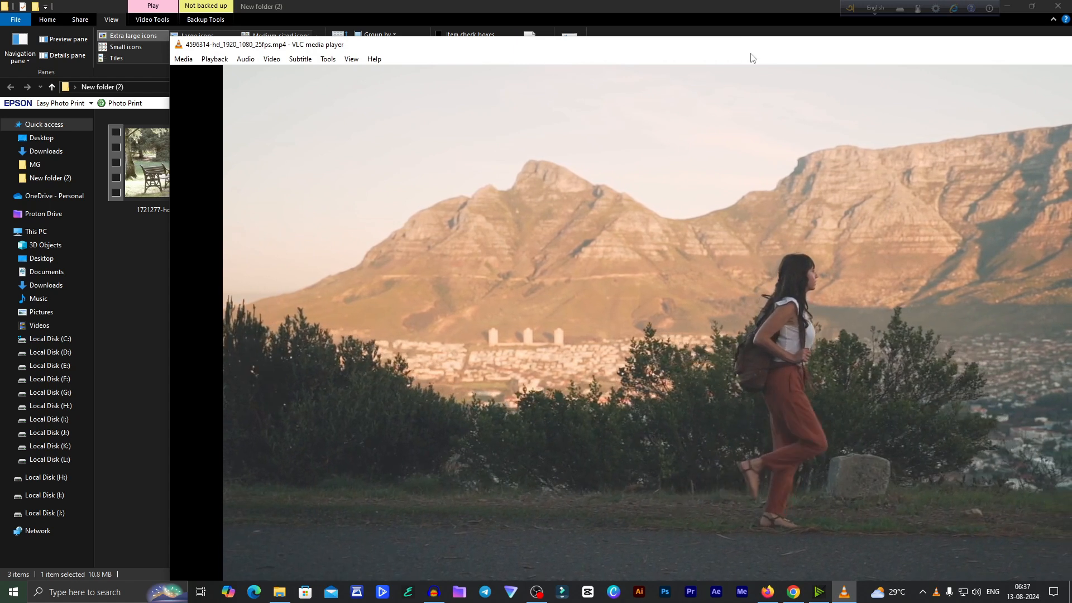
pyautogui.moveTo(837, 42); pyautogui.dragTo(850, 192)
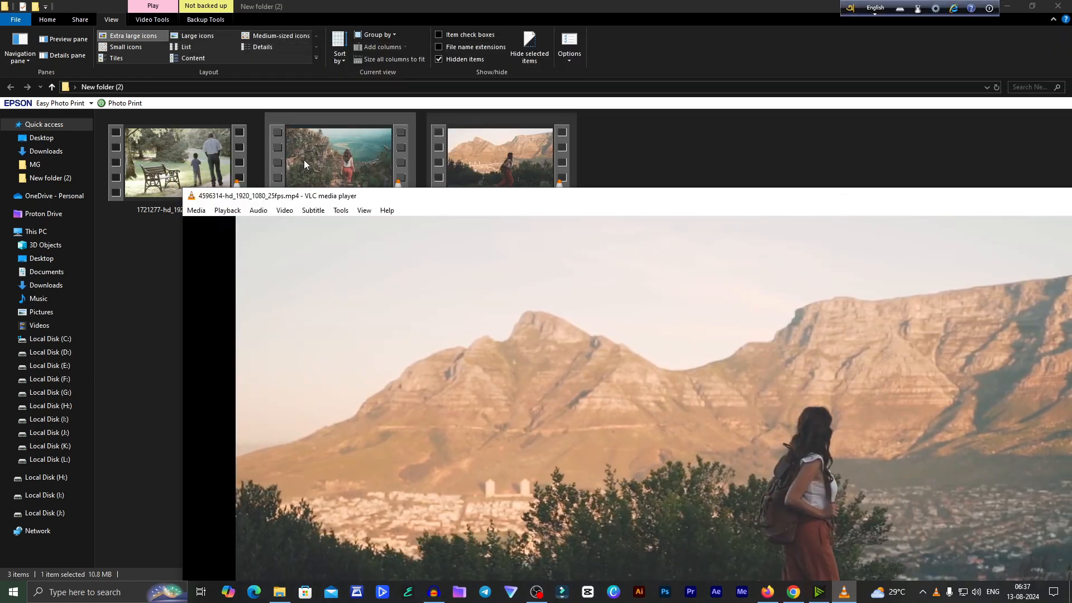
# - Play the clip 4570250-hd_1920_1080_25fps and position the player to watch it, uncovering the folder's files again
pyautogui.click(305, 163)
pyautogui.click(845, 590)
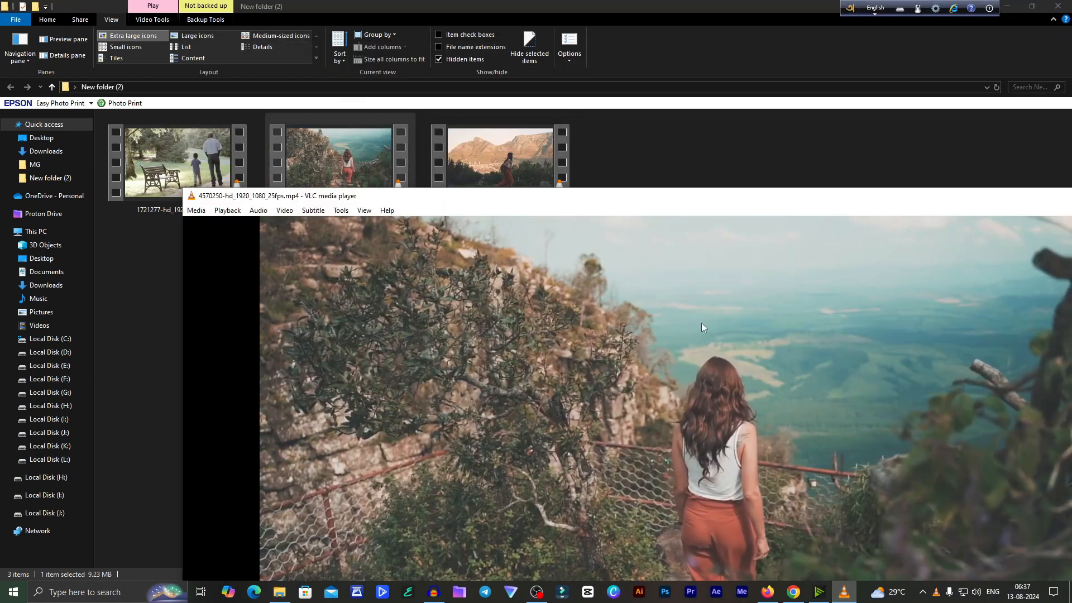
pyautogui.moveTo(722, 195); pyautogui.dragTo(650, 100)
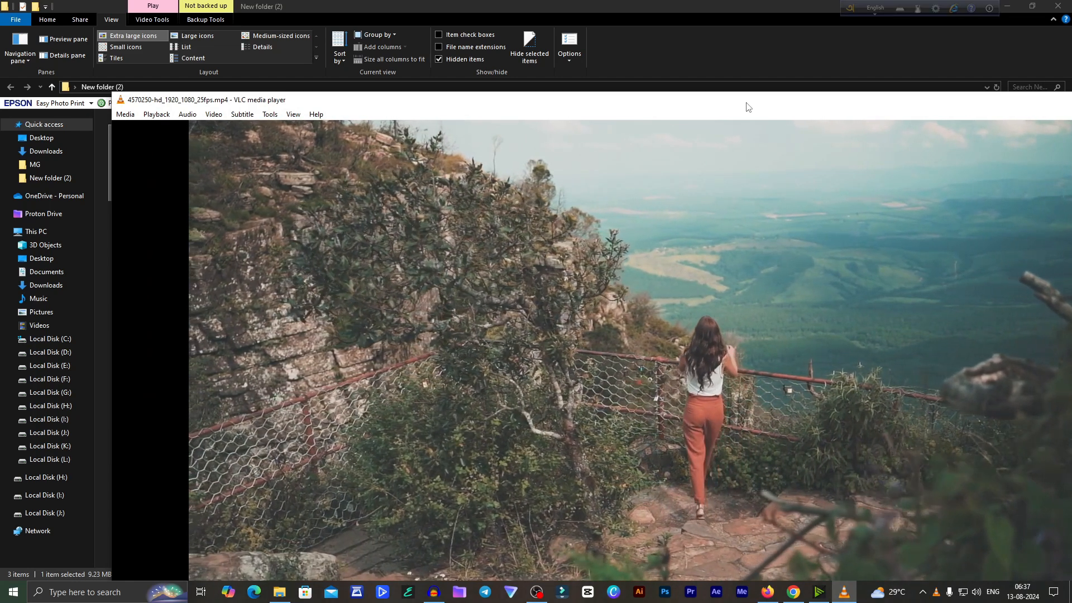
pyautogui.moveTo(745, 106); pyautogui.dragTo(746, 267)
# - Play the clip 1721277-hd_1920_1080_25fps with the volume lowered, and close the media player
pyautogui.click(218, 201)
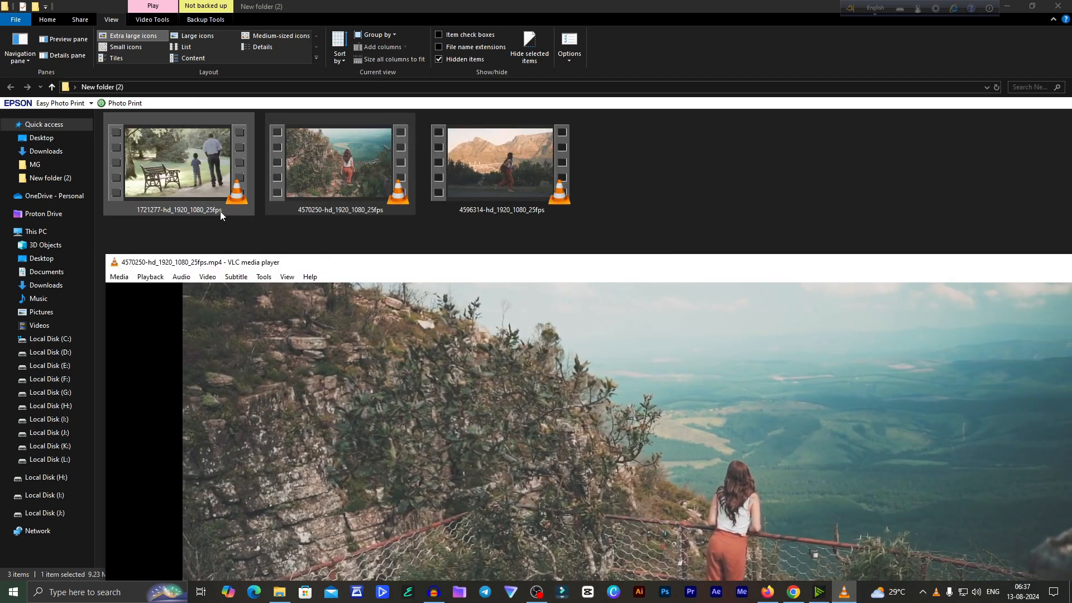
pyautogui.click(844, 592)
pyautogui.moveTo(725, 255); pyautogui.dragTo(642, 89)
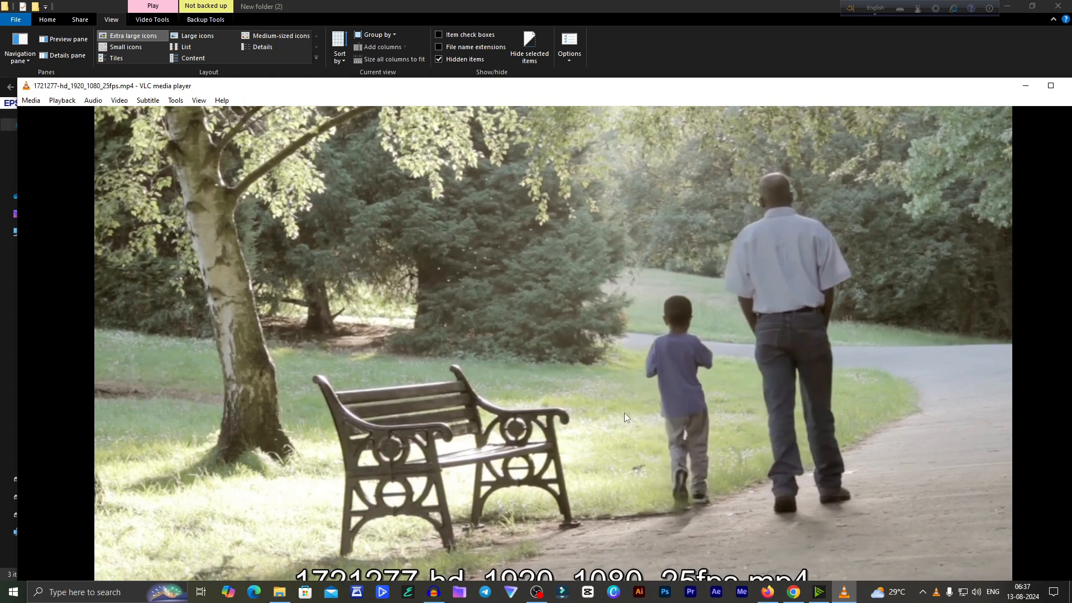
pyautogui.scroll(-4, 642, 351)
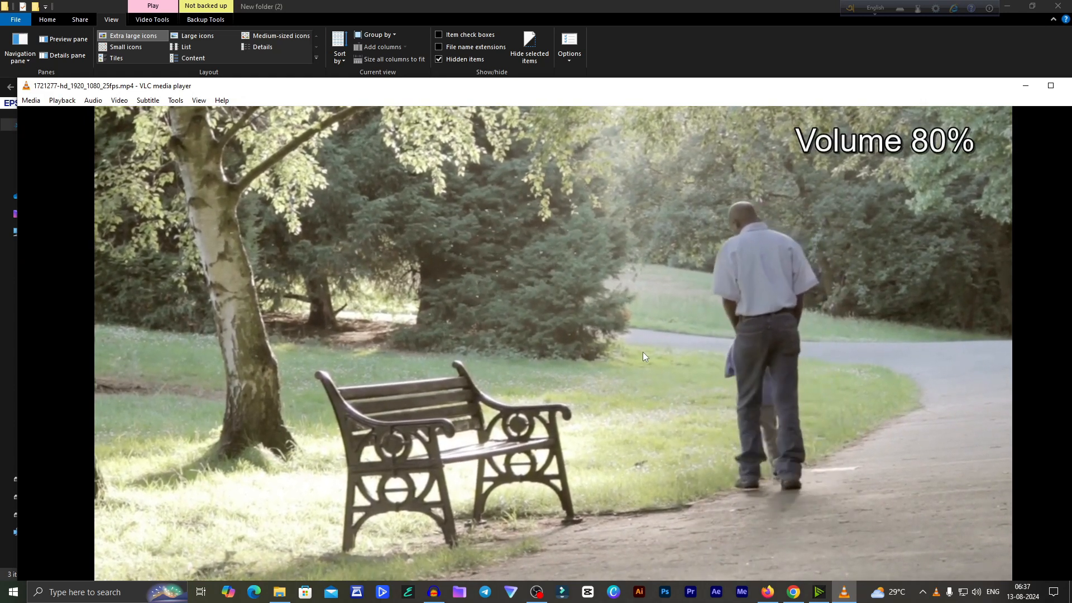
pyautogui.scroll(-2, 642, 351)
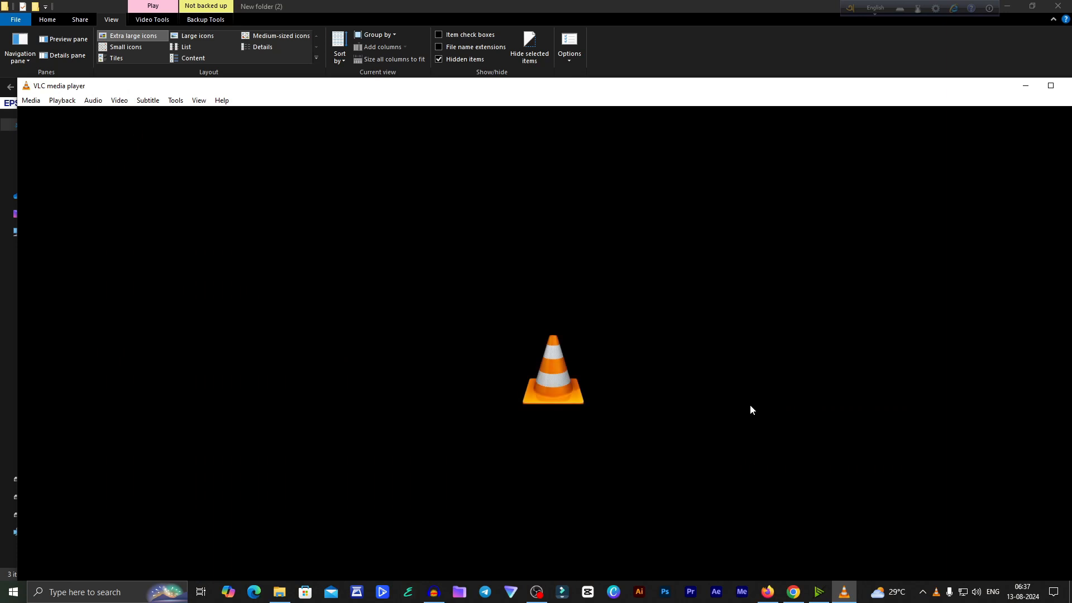
pyautogui.moveTo(811, 78); pyautogui.dragTo(720, 112)
pyautogui.click(948, 97)
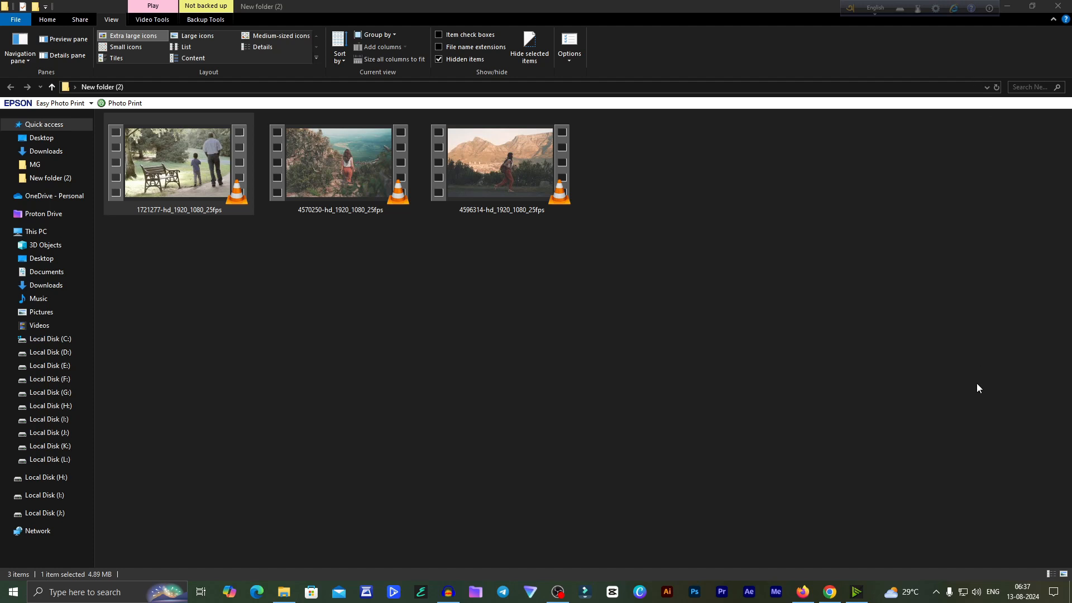
# - Open the SAM 2 demo in Chrome and replace its sample video with the uploaded clip 4596314-hd_1920_1080_25fps
pyautogui.click(827, 593)
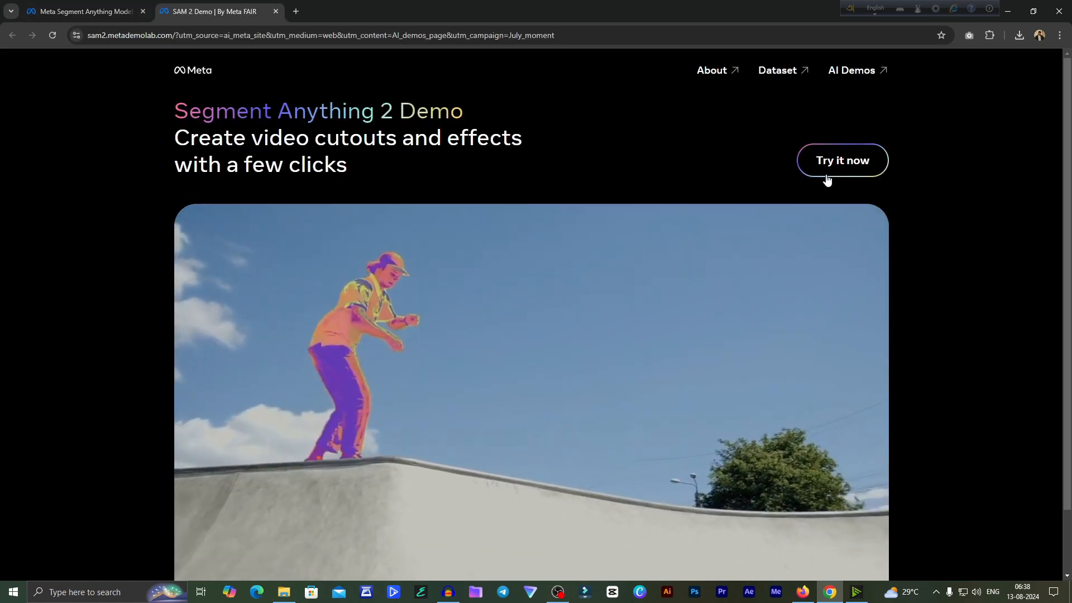
pyautogui.click(827, 179)
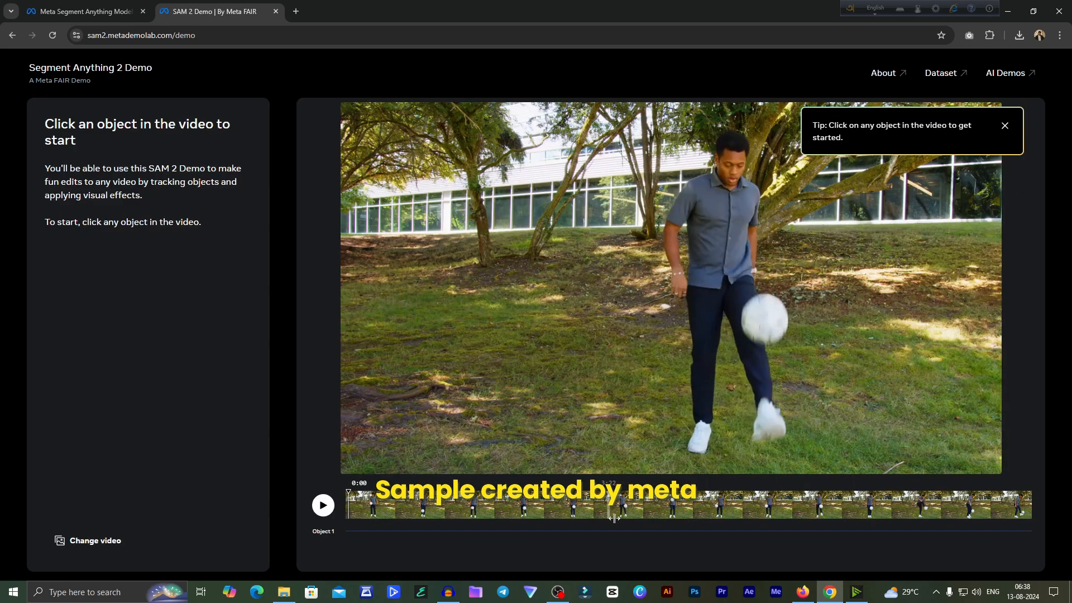
pyautogui.click(84, 545)
pyautogui.click(220, 260)
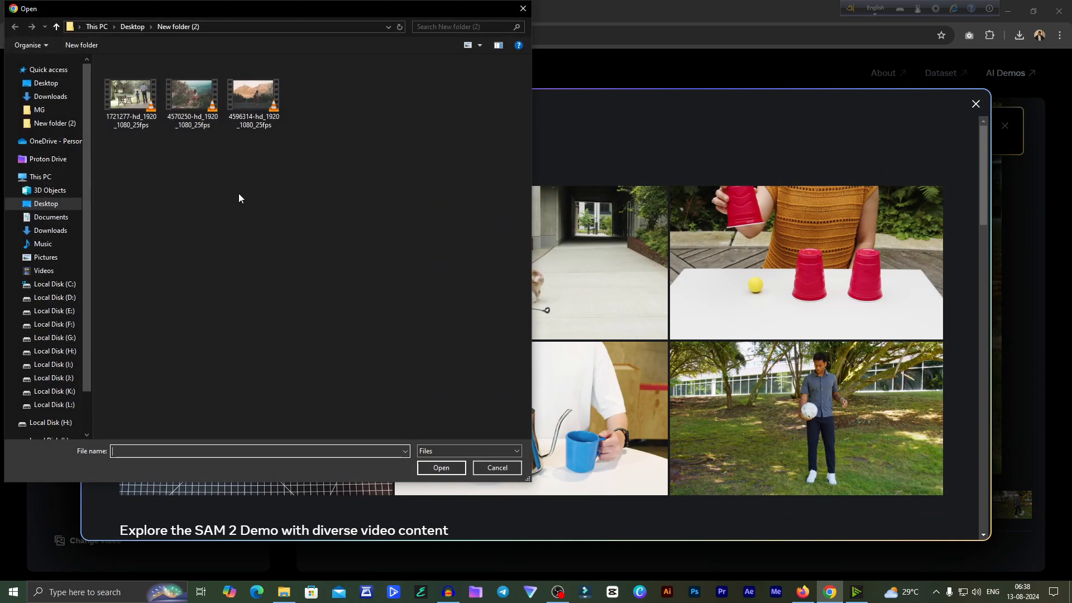
pyautogui.doubleClick(261, 111)
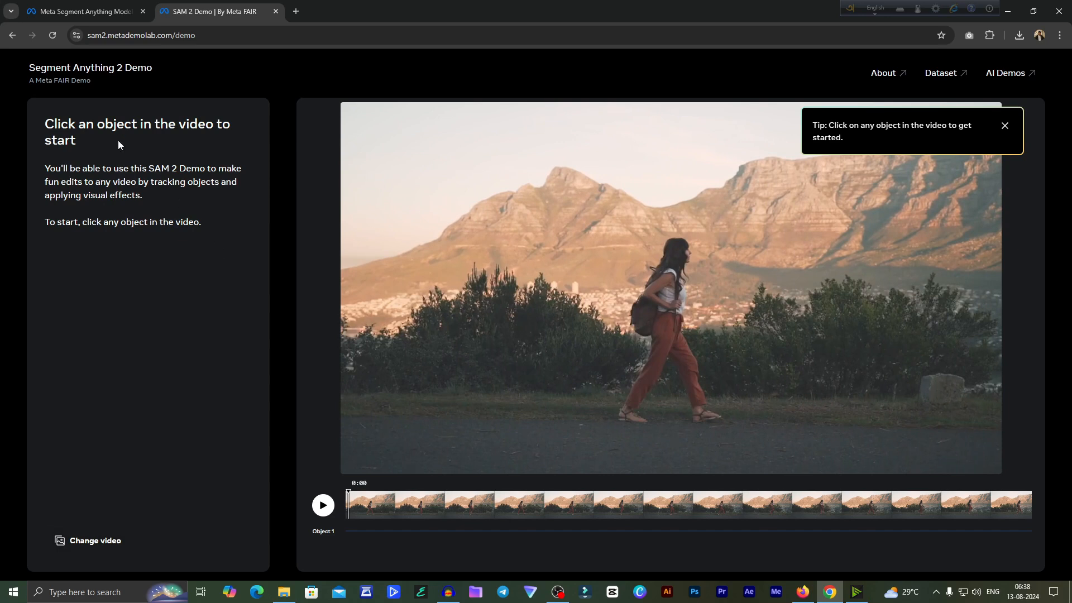
# - Select the walking woman, including her trousers and backpack, as Object 1 in the first frame
pyautogui.click(662, 299)
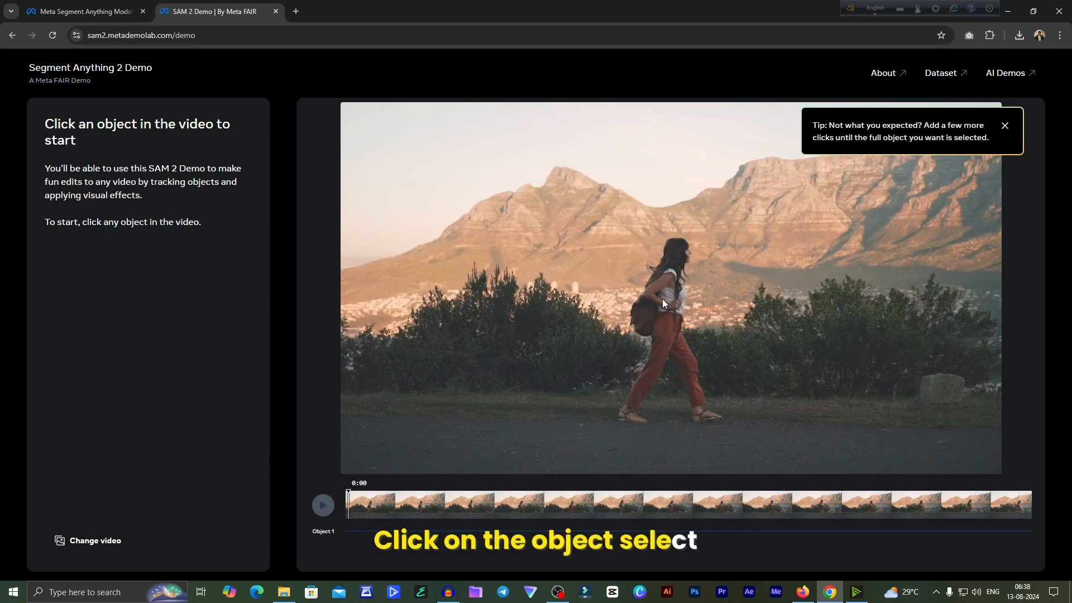
pyautogui.click(661, 339)
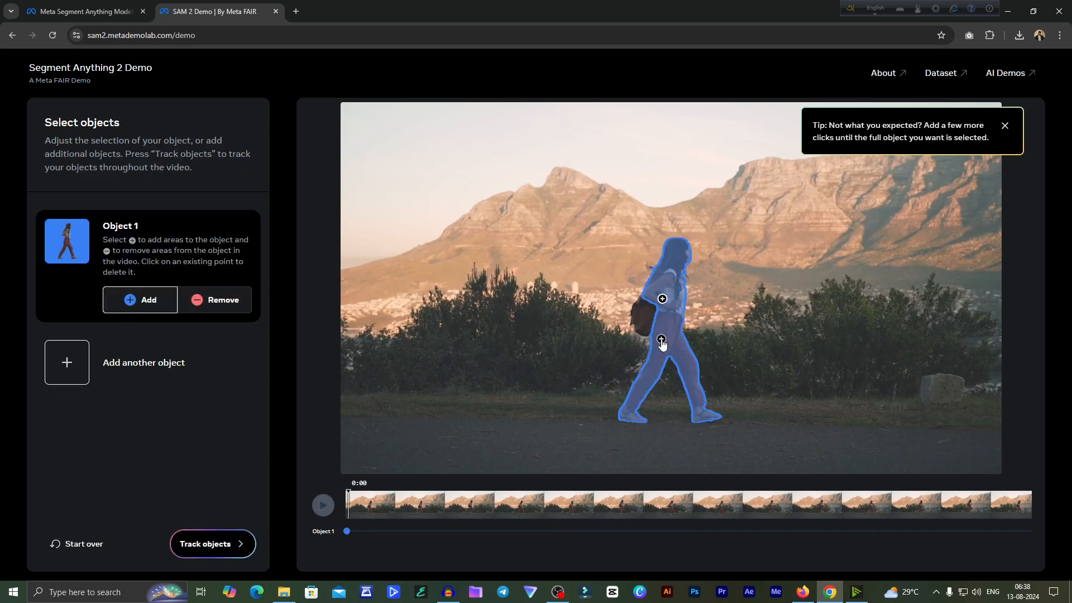
pyautogui.click(639, 318)
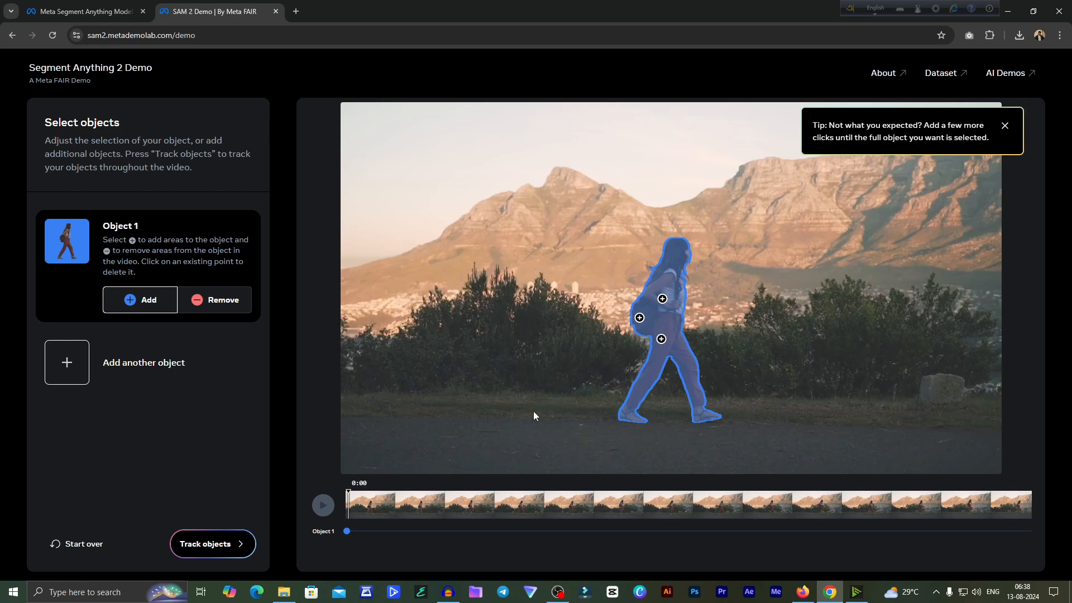
# - Track the selected woman through the video, review the playback and continue to the effects stage
pyautogui.click(209, 544)
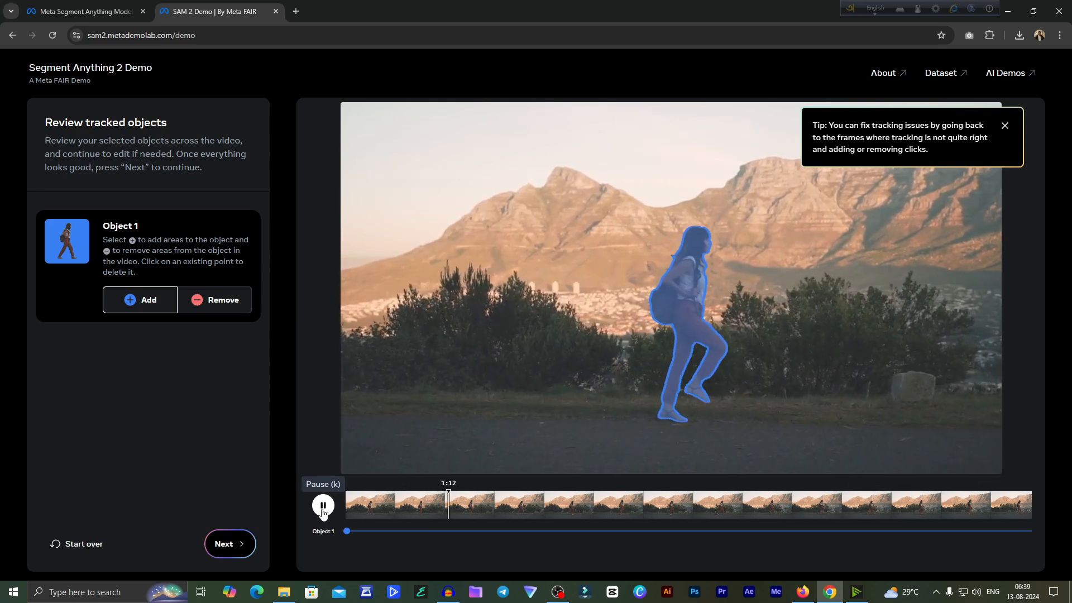
pyautogui.click(322, 506)
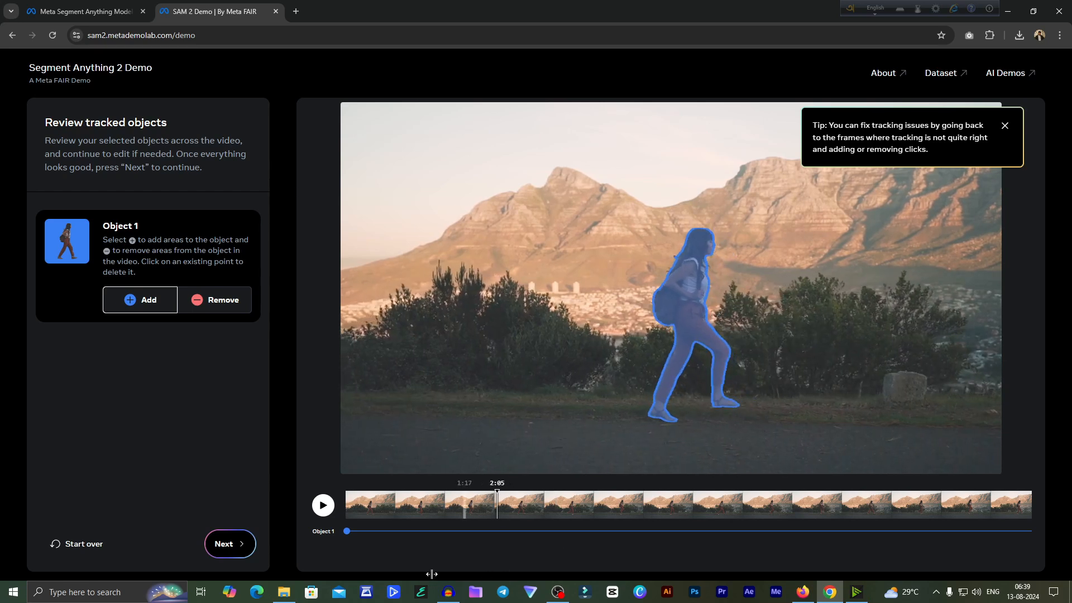
pyautogui.click(218, 543)
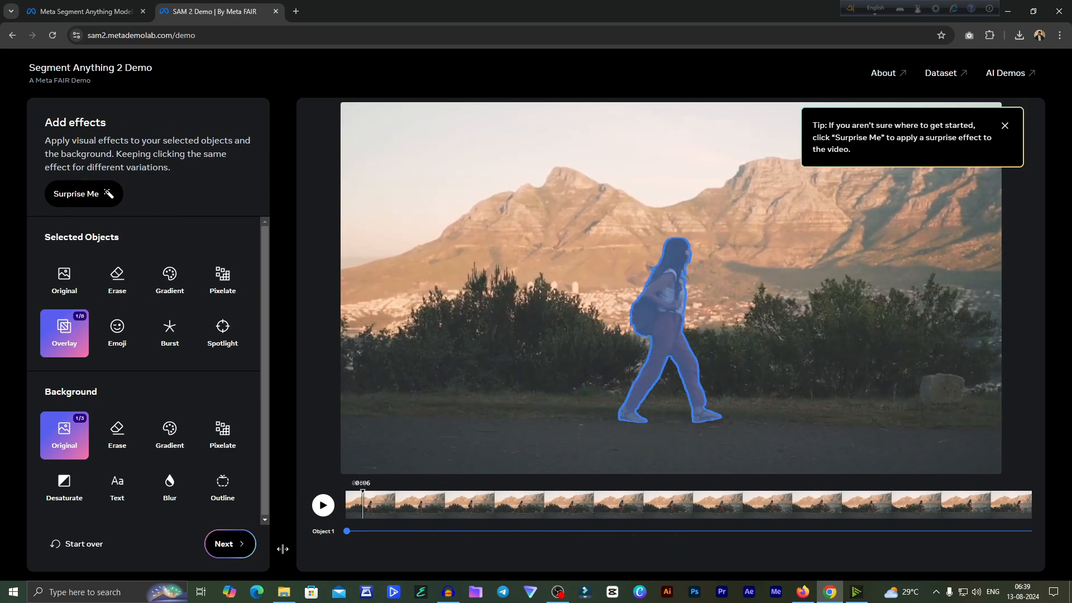
# - Apply the Spotlight effect to the woman, preview it and switch to its second variation, the ring outline
pyautogui.click(230, 329)
pyautogui.click(323, 518)
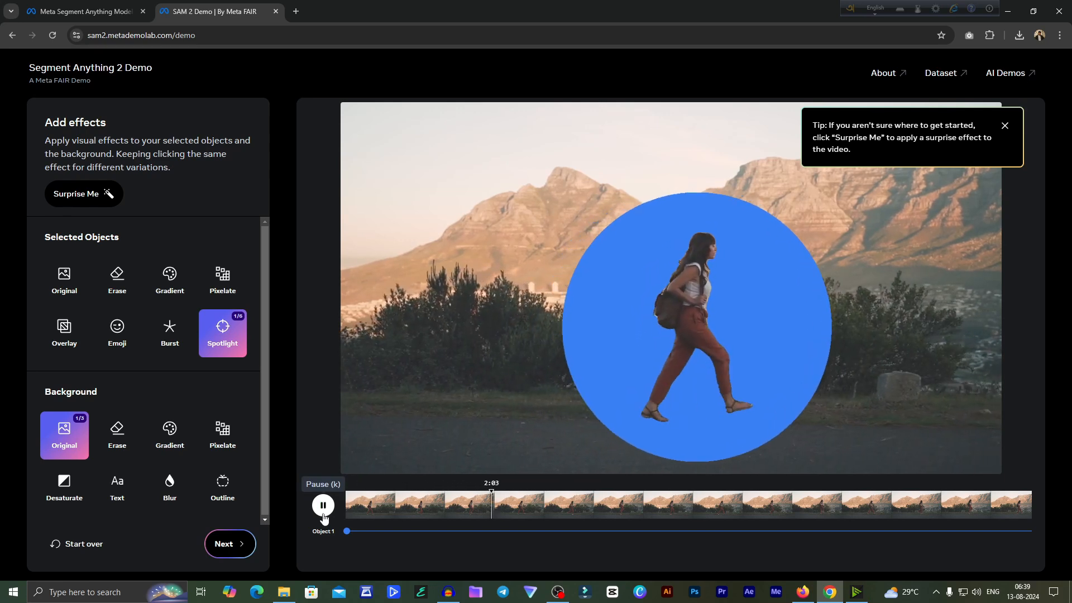
pyautogui.click(323, 513)
pyautogui.click(228, 329)
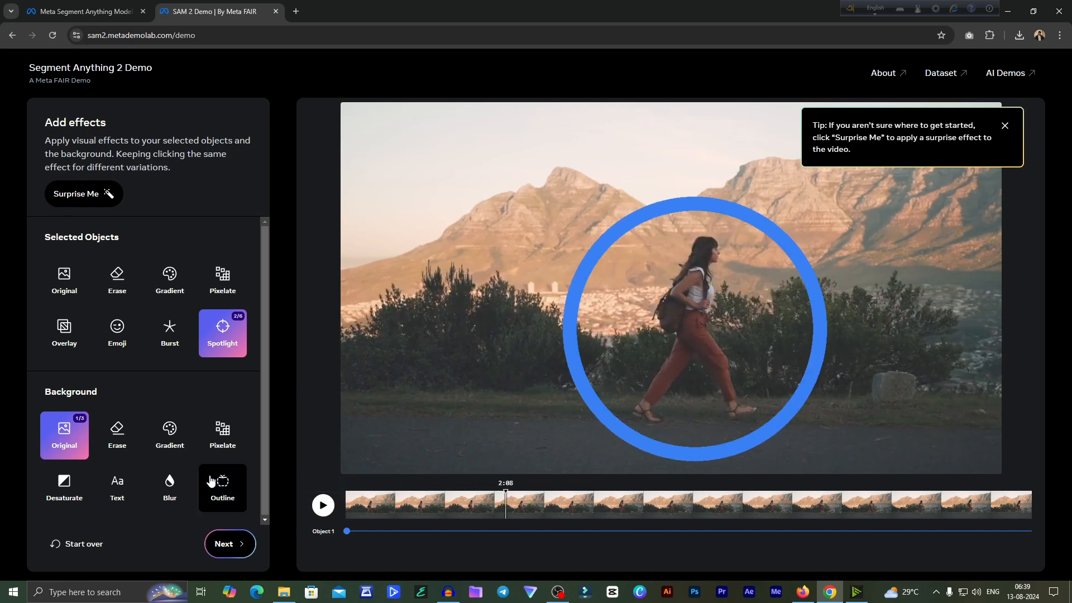
# - Apply the Desaturate effect to the background, cycle through to its third variation and preview the playback
pyautogui.click(56, 503)
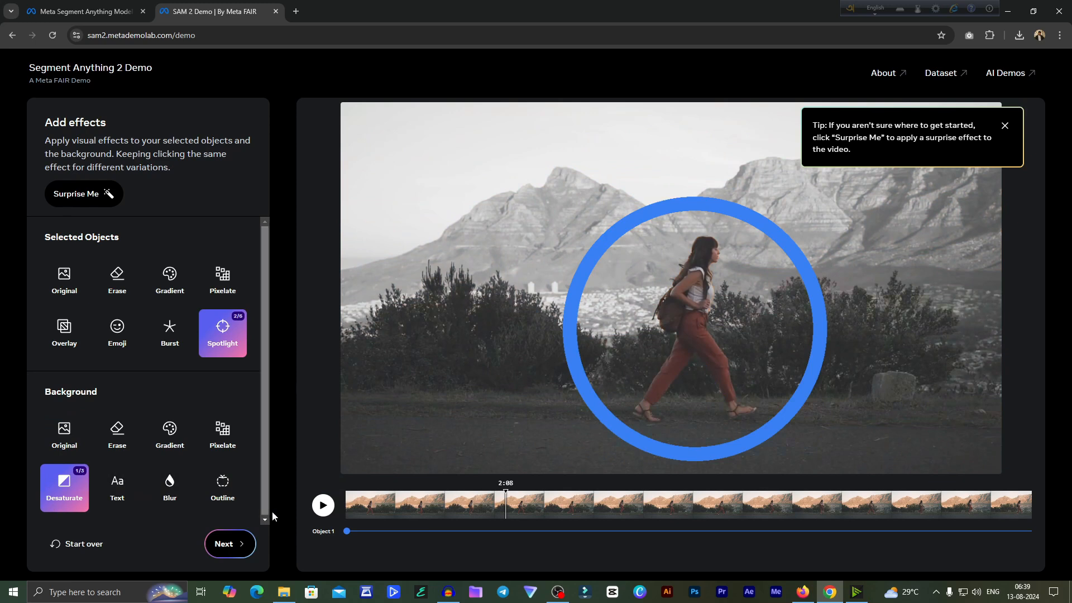
pyautogui.click(329, 510)
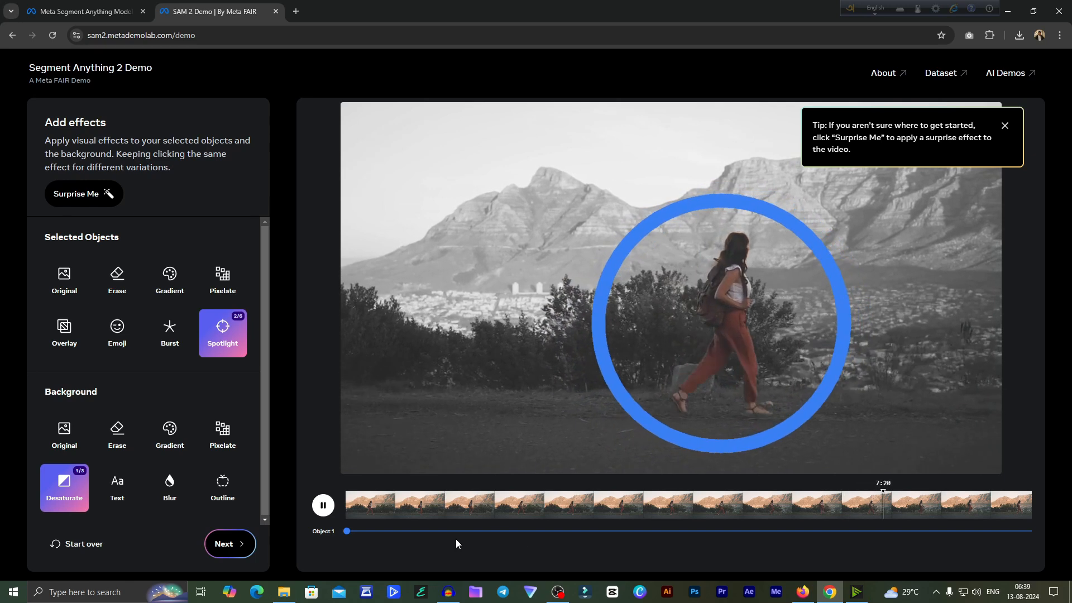
pyautogui.click(349, 516)
pyautogui.click(65, 491)
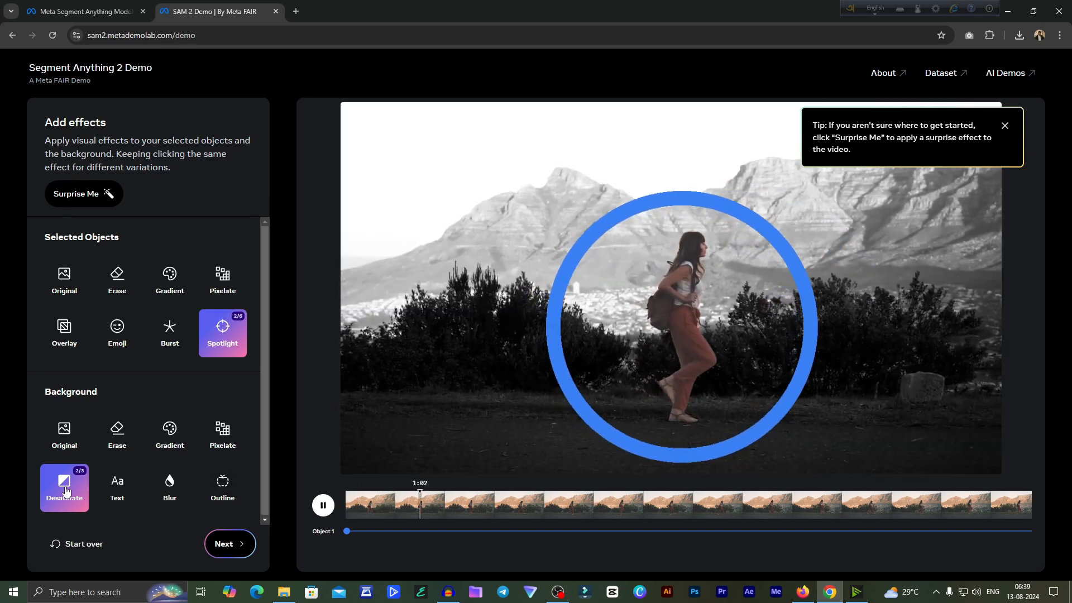
pyautogui.click(65, 491)
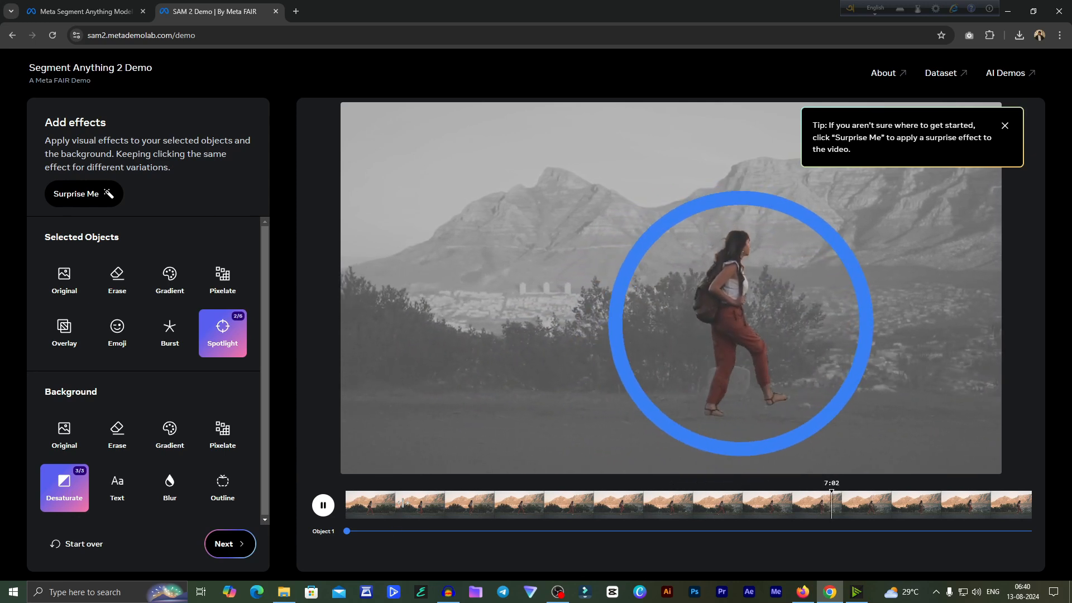
pyautogui.moveTo(416, 512); pyautogui.dragTo(758, 486)
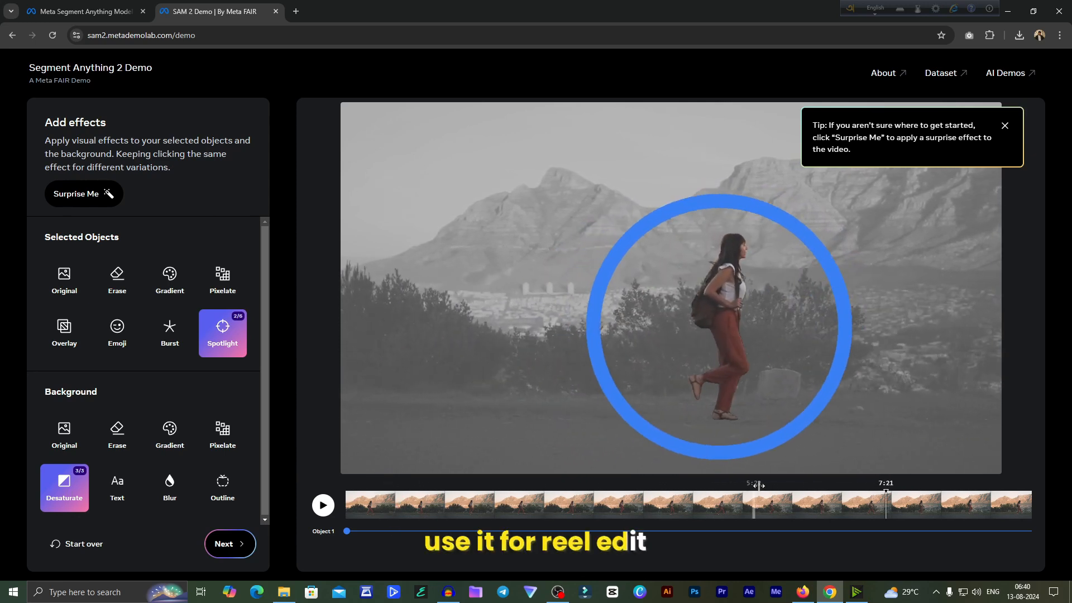
pyautogui.click(315, 512)
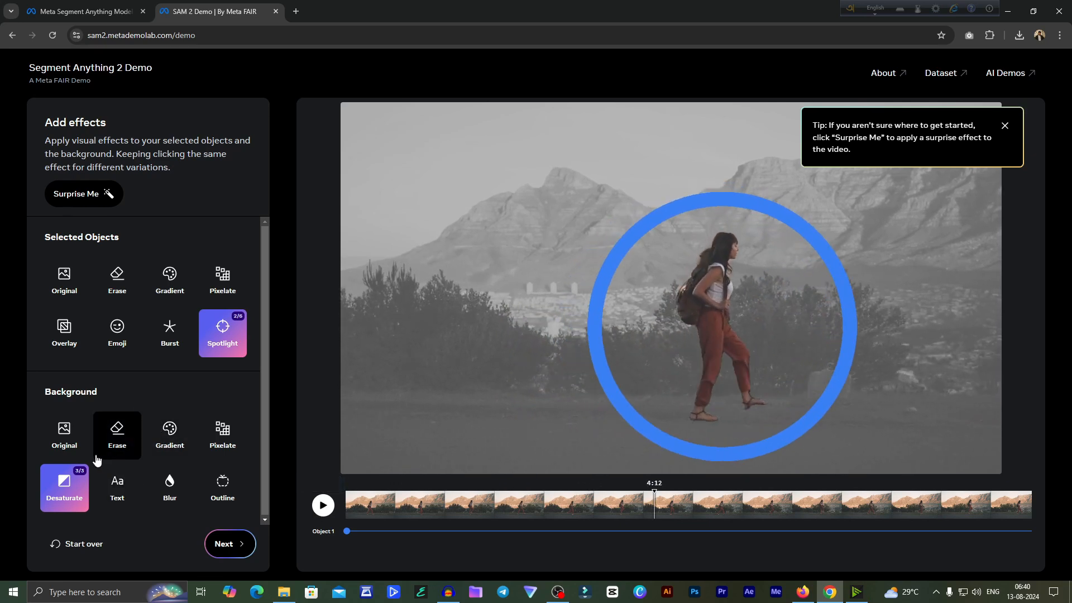
# - Apply the first Blur variation to the background and preview the video from near its start
pyautogui.click(165, 494)
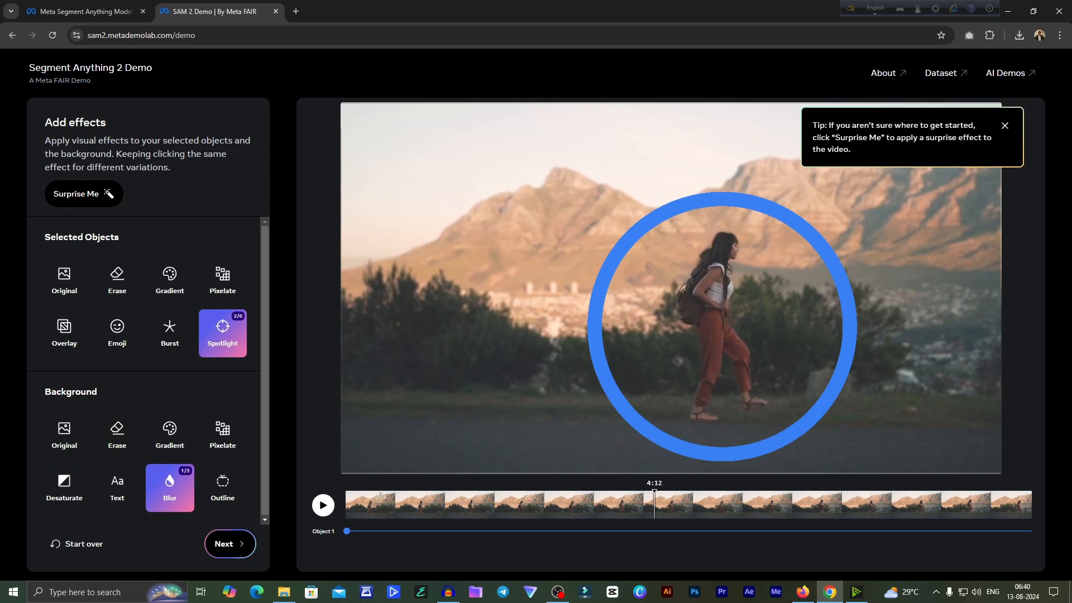
pyautogui.click(318, 515)
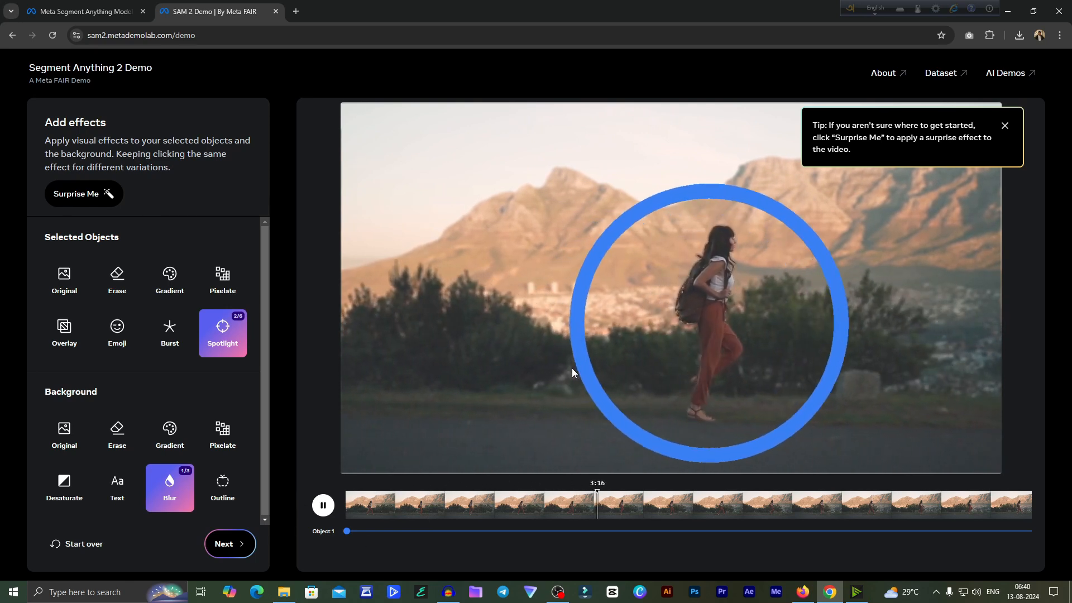
pyautogui.click(372, 514)
pyautogui.click(323, 505)
# - Try the Burst effect on the woman and replace it with the second variation of the Erase effect
pyautogui.click(170, 331)
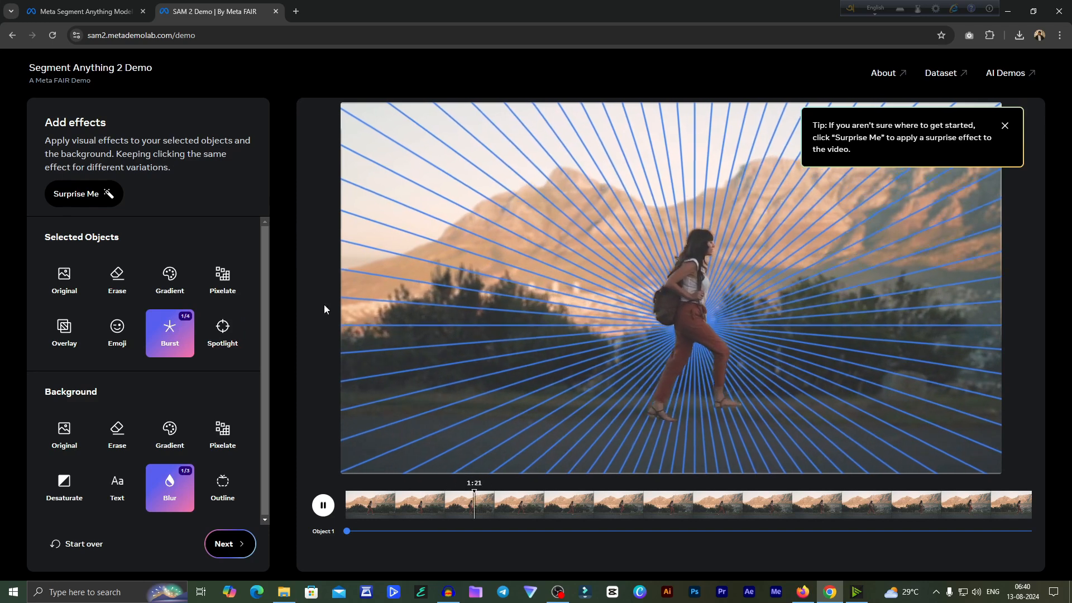
pyautogui.moveTo(36, 238); pyautogui.dragTo(177, 241)
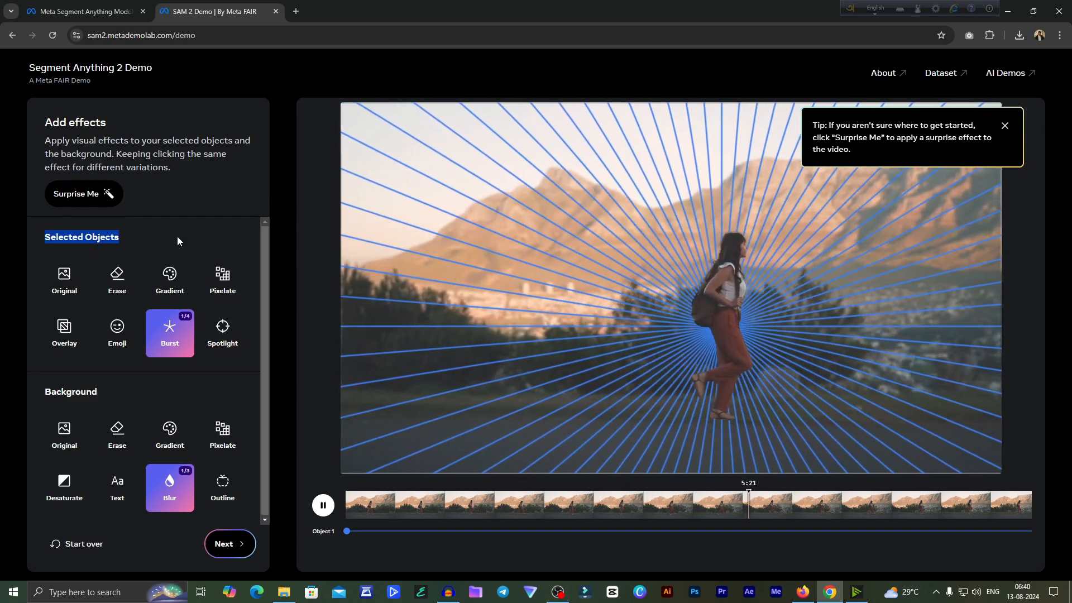
pyautogui.click(119, 285)
pyautogui.click(118, 285)
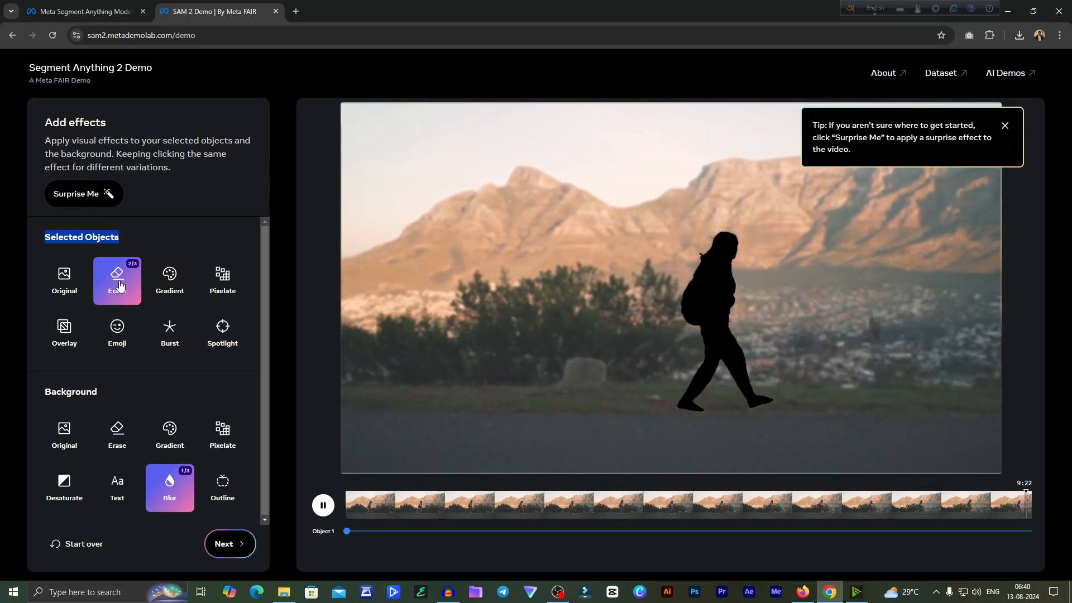
# - Switch the woman's Erase effect to its third variation, the green fill, and preview it near the start of the video
pyautogui.click(118, 284)
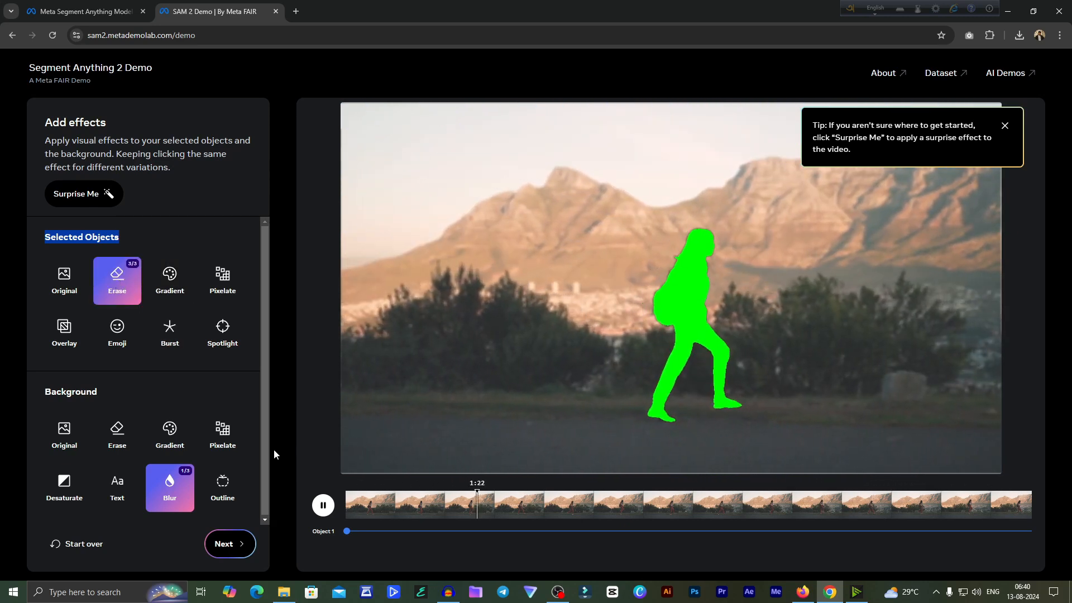
pyautogui.moveTo(413, 511); pyautogui.dragTo(324, 511)
pyautogui.click(322, 517)
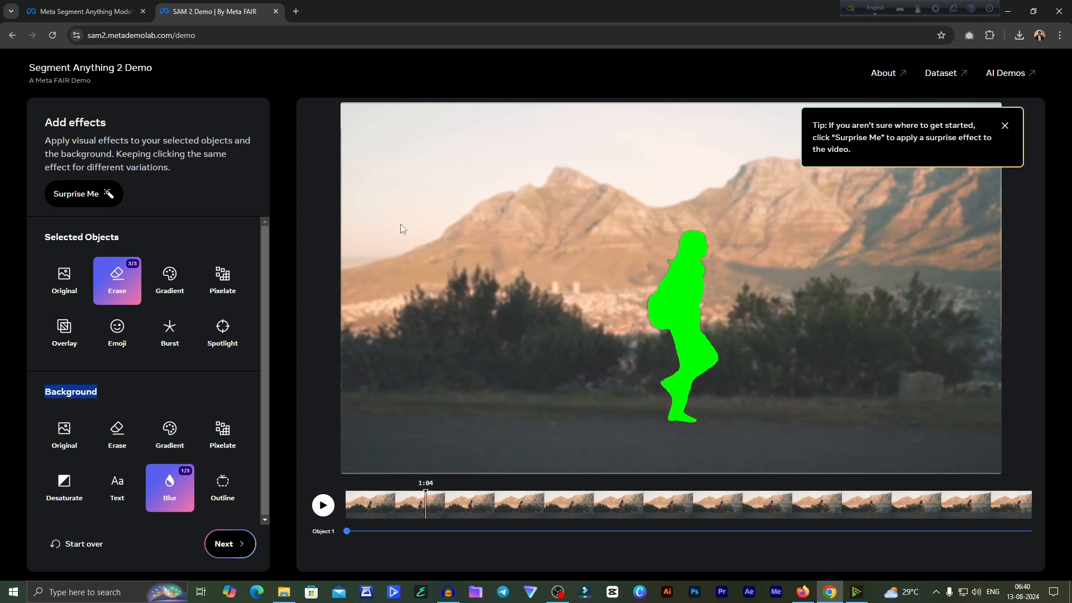
pyautogui.moveTo(424, 512); pyautogui.dragTo(382, 517)
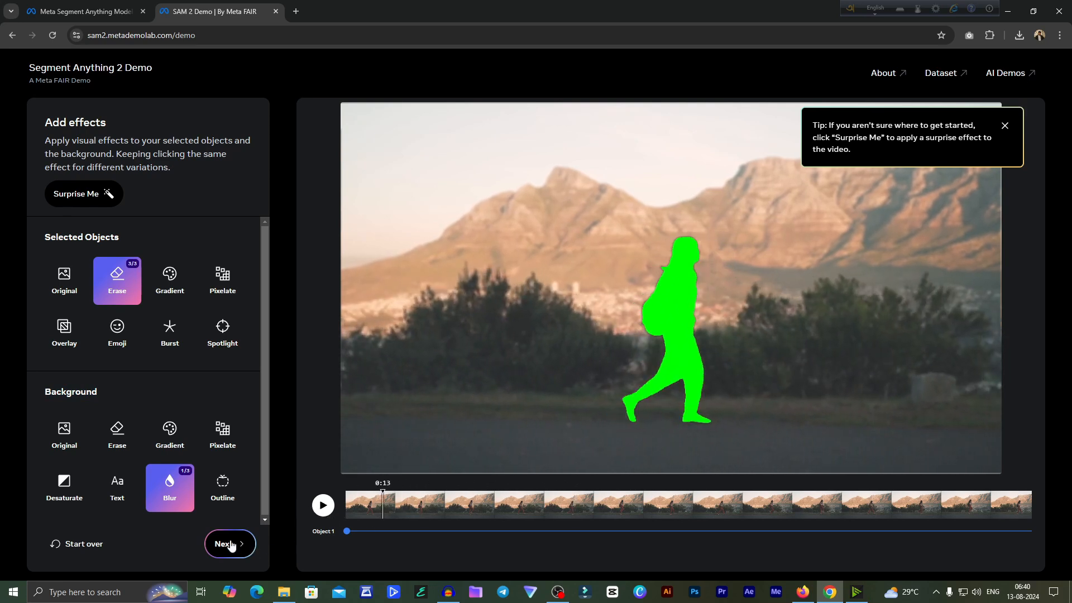
# - Cycle through the Erase variations on the woman again and restore her Original appearance
pyautogui.click(119, 283)
pyautogui.click(112, 290)
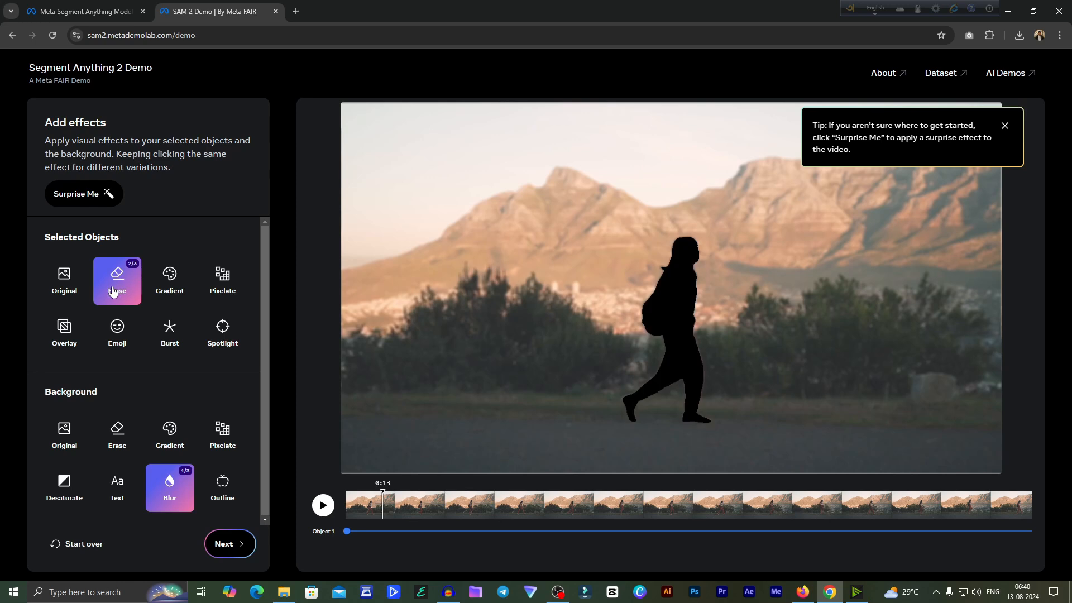
pyautogui.click(116, 284)
pyautogui.click(63, 289)
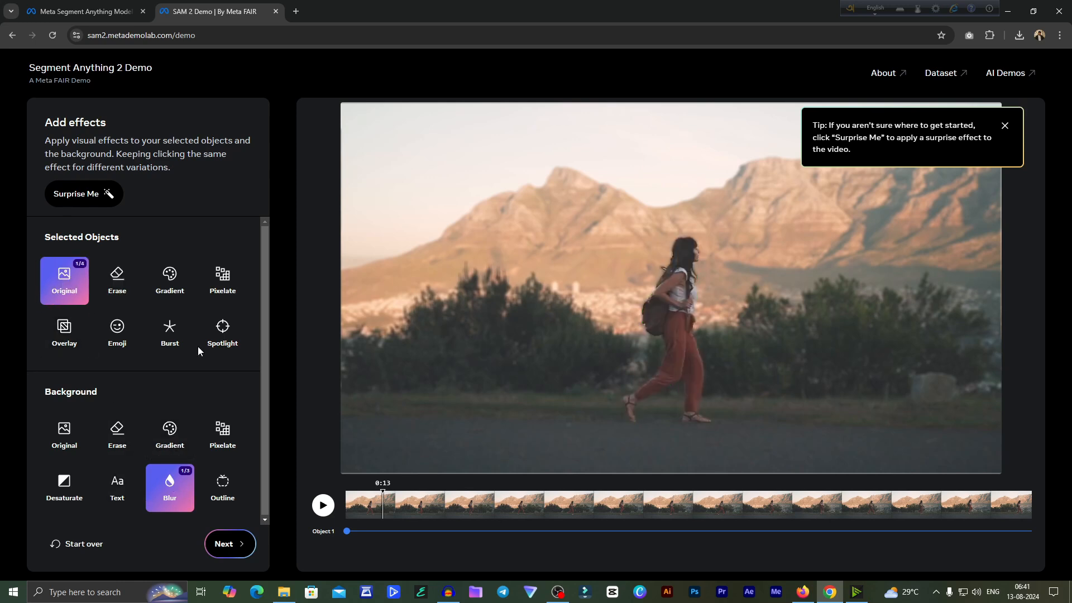
# - Apply the ring-outline Spotlight variation to the woman and the third Desaturate variation to the background
pyautogui.click(221, 336)
pyautogui.click(57, 489)
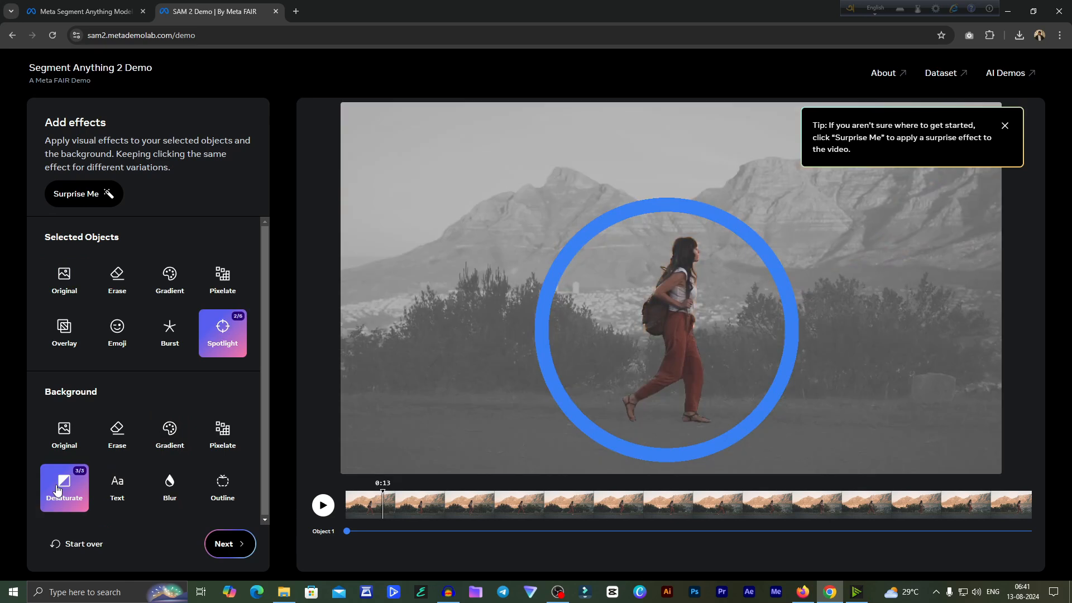
# - Download the finished video and check the downloaded copy in VLC media player
pyautogui.click(224, 541)
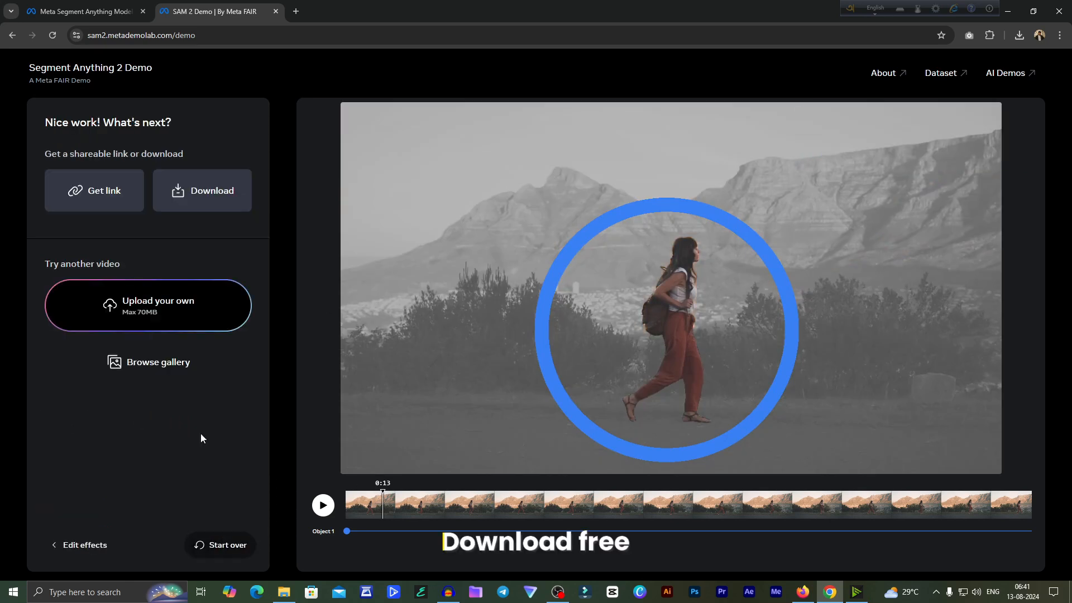
pyautogui.click(207, 194)
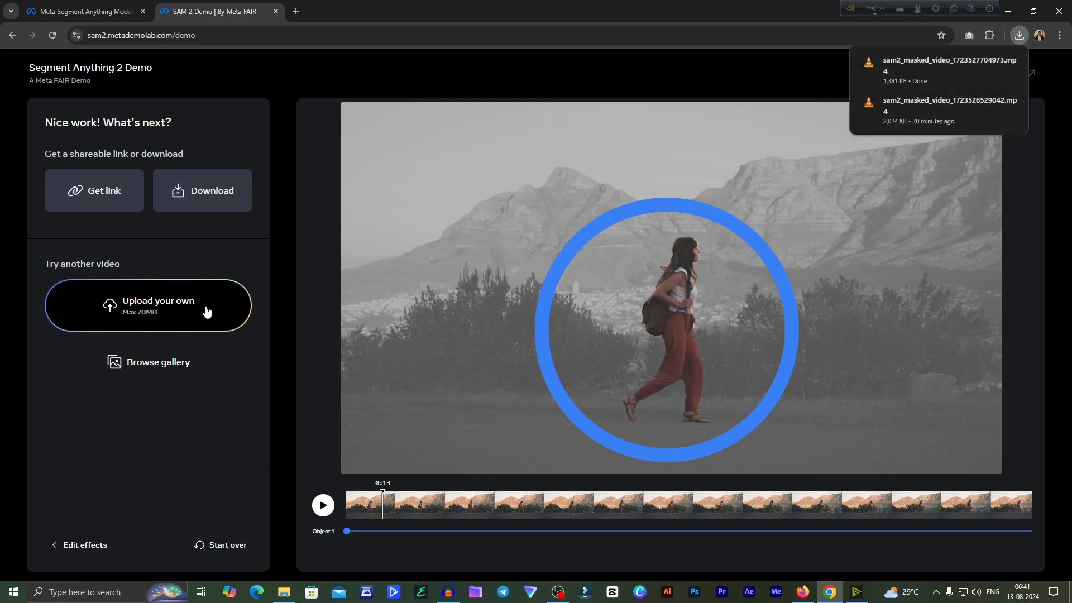
pyautogui.moveTo(967, 73)
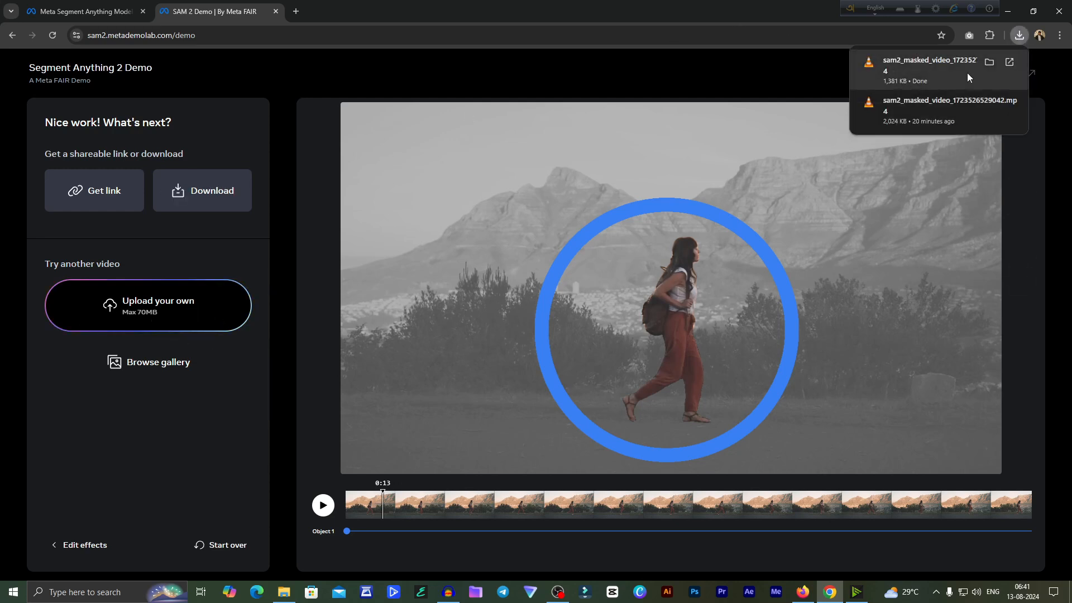
pyautogui.click(1009, 65)
pyautogui.moveTo(404, 101); pyautogui.dragTo(633, 82)
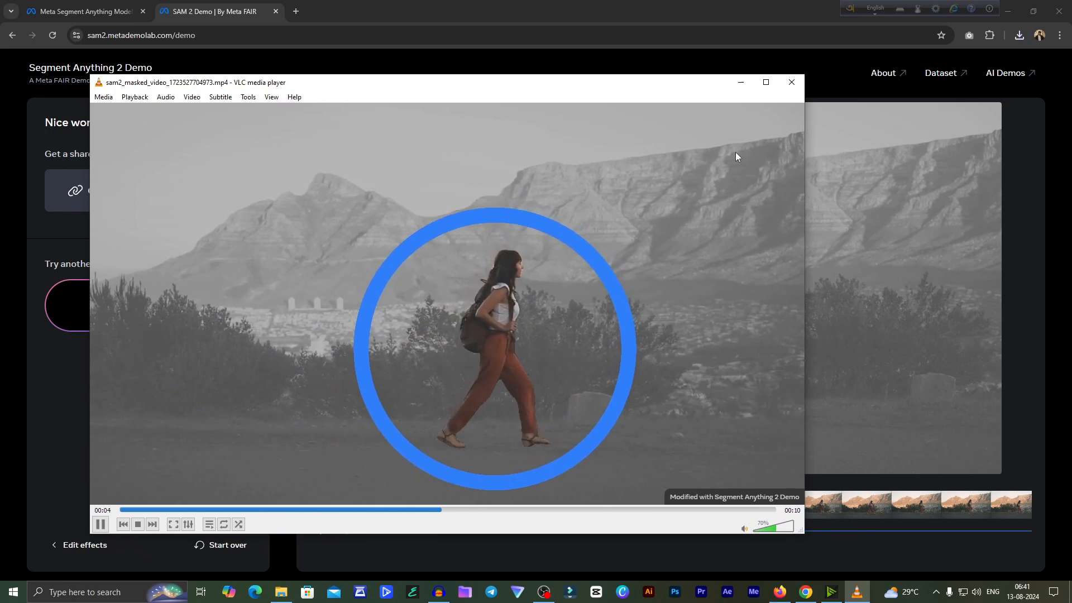
pyautogui.click(792, 83)
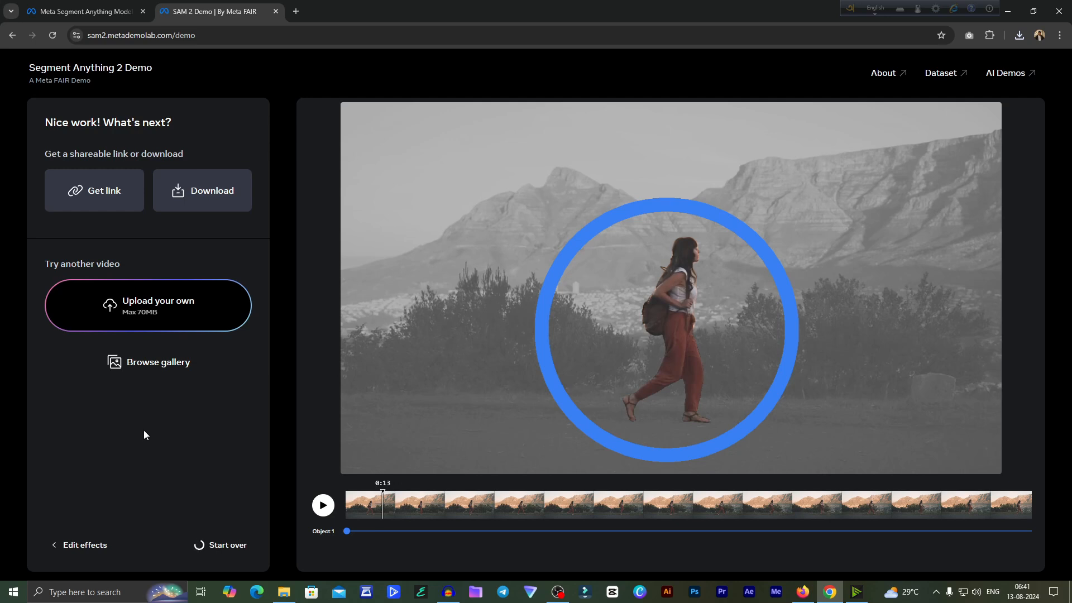
# - Upload another video, the clip of the woman standing at a cliffside lookout
pyautogui.click(158, 316)
pyautogui.click(185, 100)
pyautogui.doubleClick(183, 103)
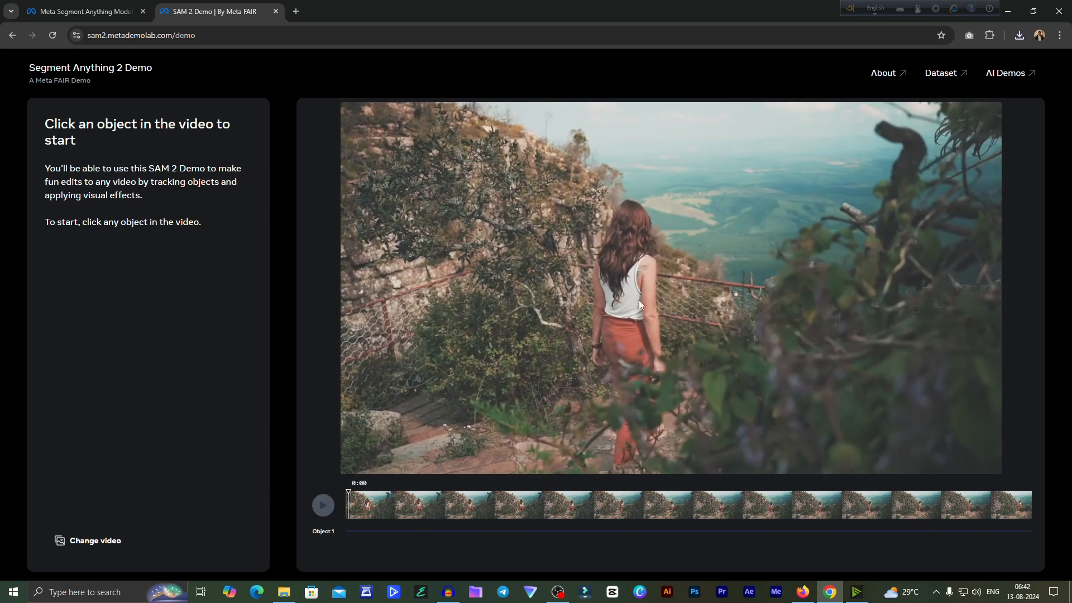
# - Select the woman in the first frame with points on her white top and red trousers, and remove both points
pyautogui.click(639, 302)
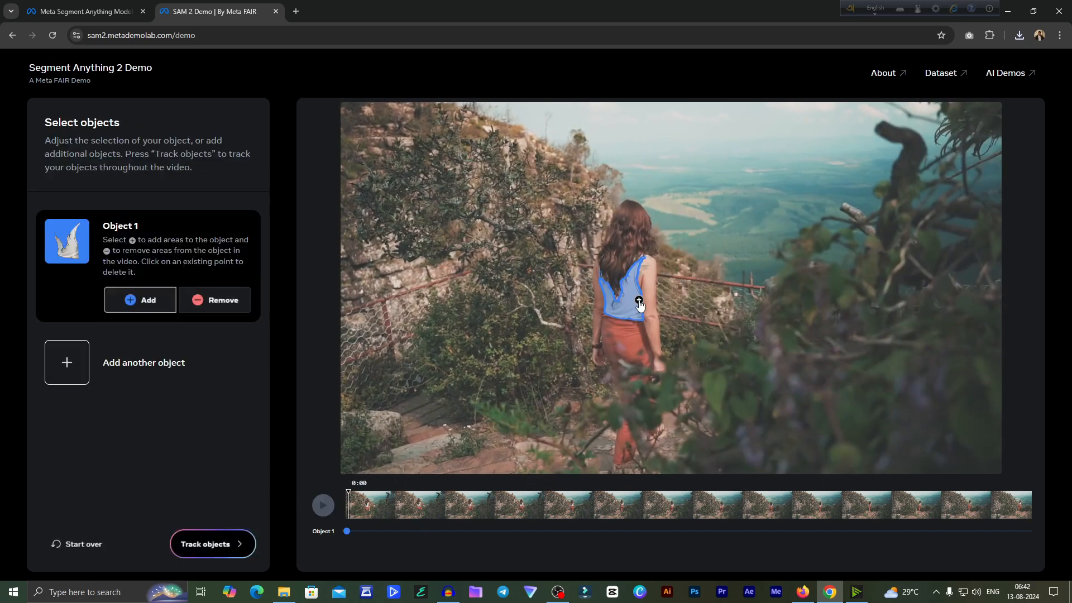
pyautogui.click(621, 335)
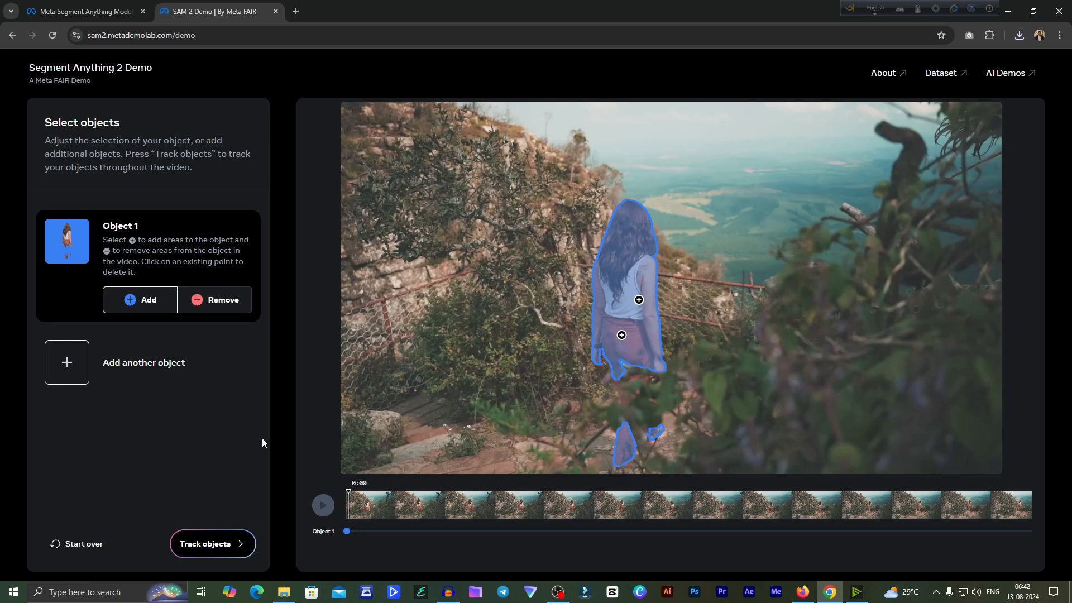
pyautogui.click(216, 304)
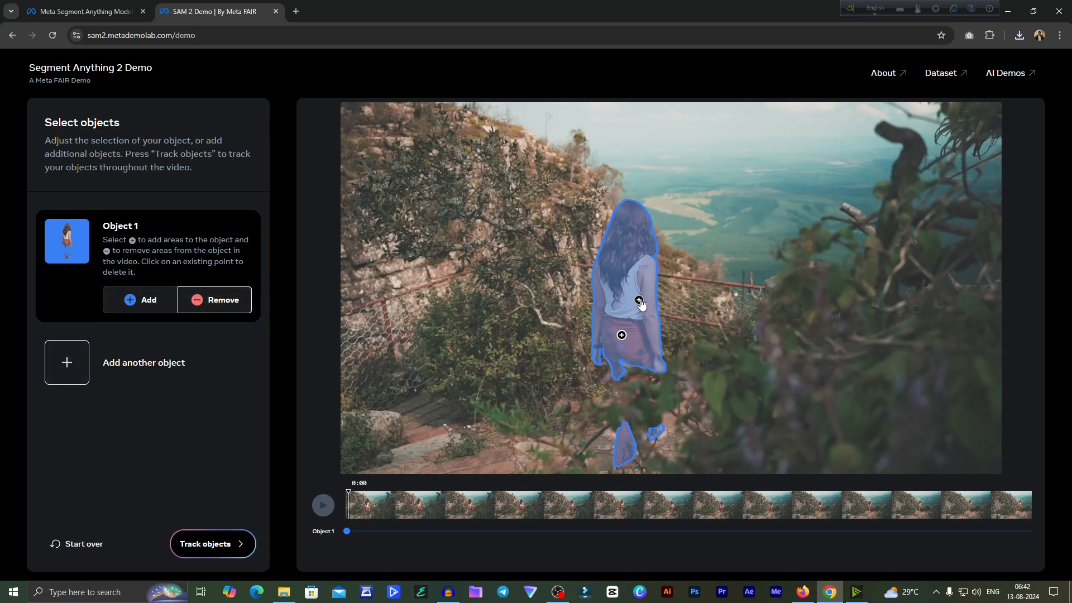
pyautogui.click(622, 340)
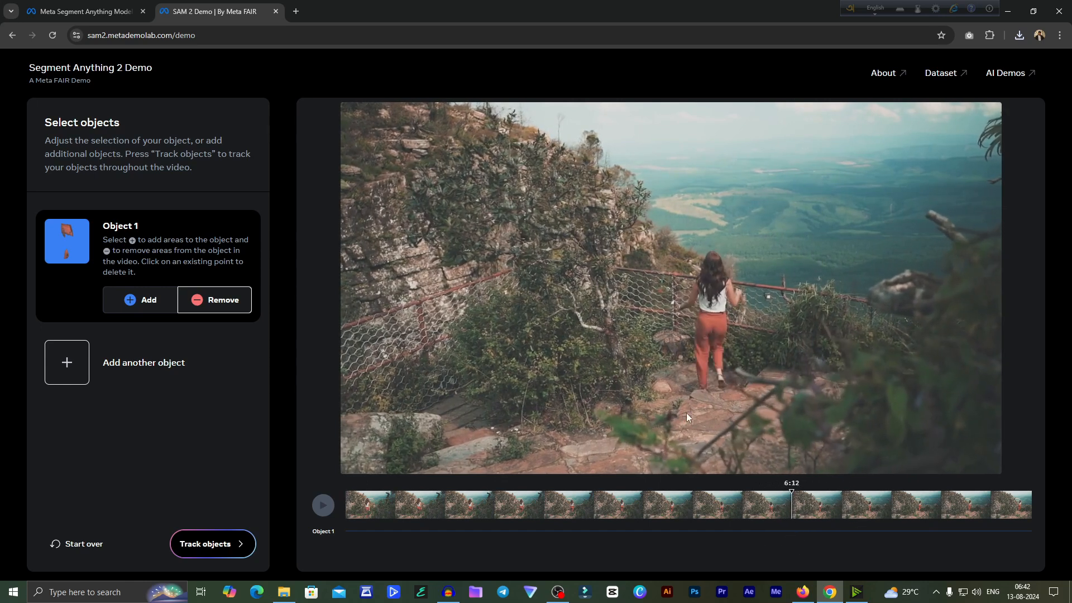
# - Select the whole woman at 6:12 by adding a point on her head
pyautogui.click(712, 264)
pyautogui.click(138, 299)
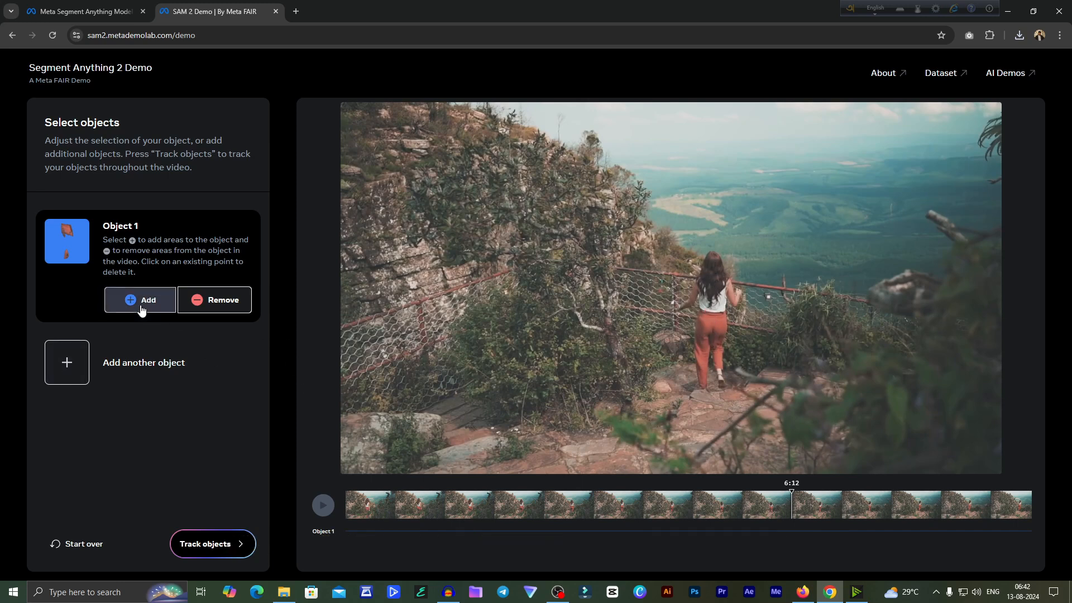
pyautogui.click(711, 269)
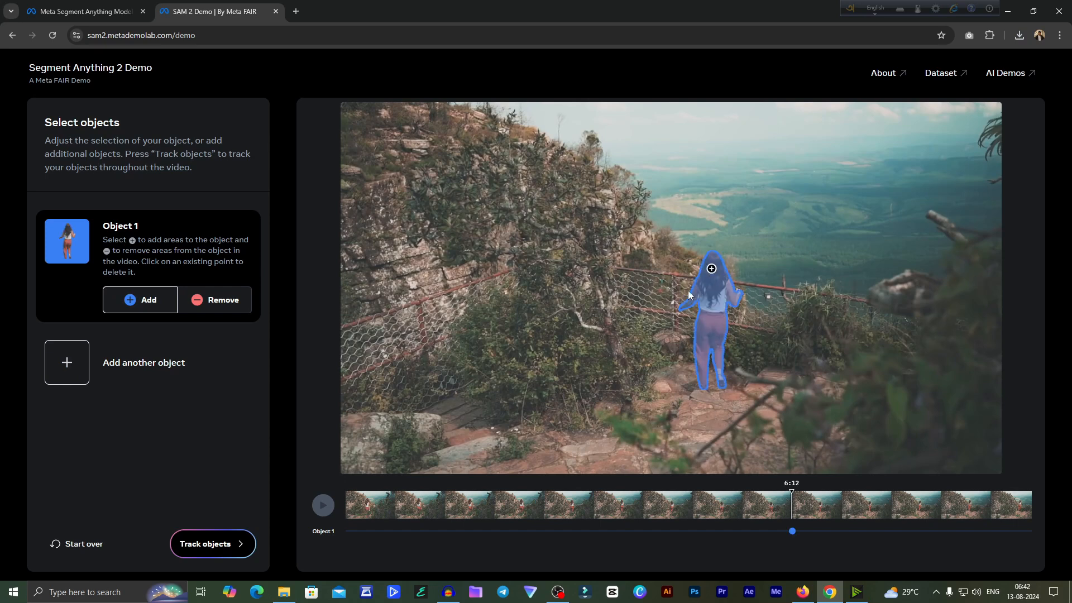
# - Track the woman through the video, review the tracking from near the start and continue to the effects
pyautogui.click(210, 549)
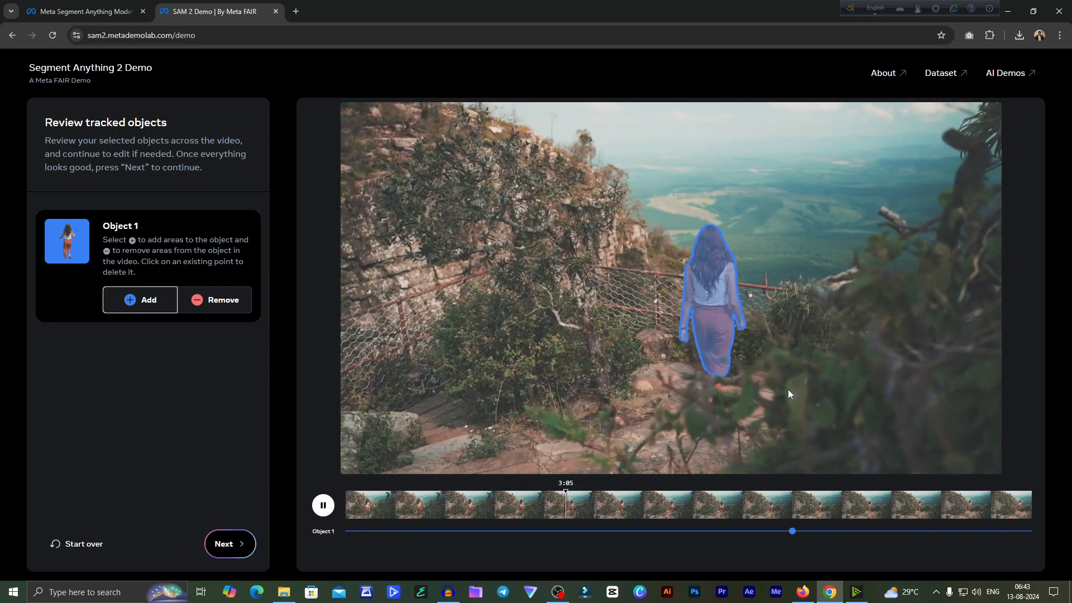
pyautogui.click(409, 510)
pyautogui.moveTo(406, 510); pyautogui.dragTo(251, 547)
pyautogui.click(239, 549)
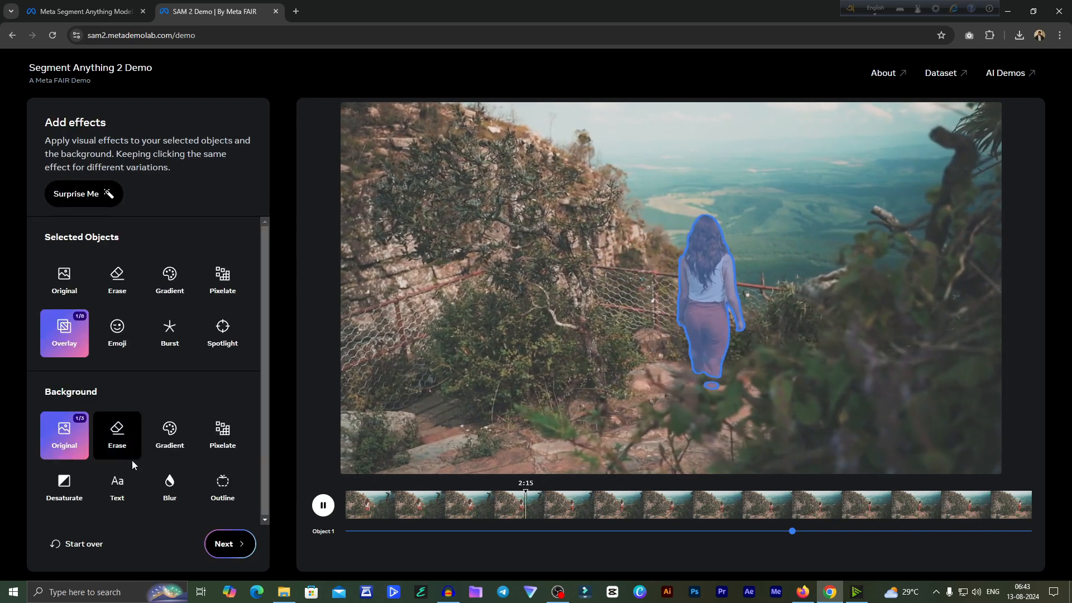
# - Set the background to the third Original variation, apply the ring-outline Spotlight to the woman and preview the video
pyautogui.click(75, 437)
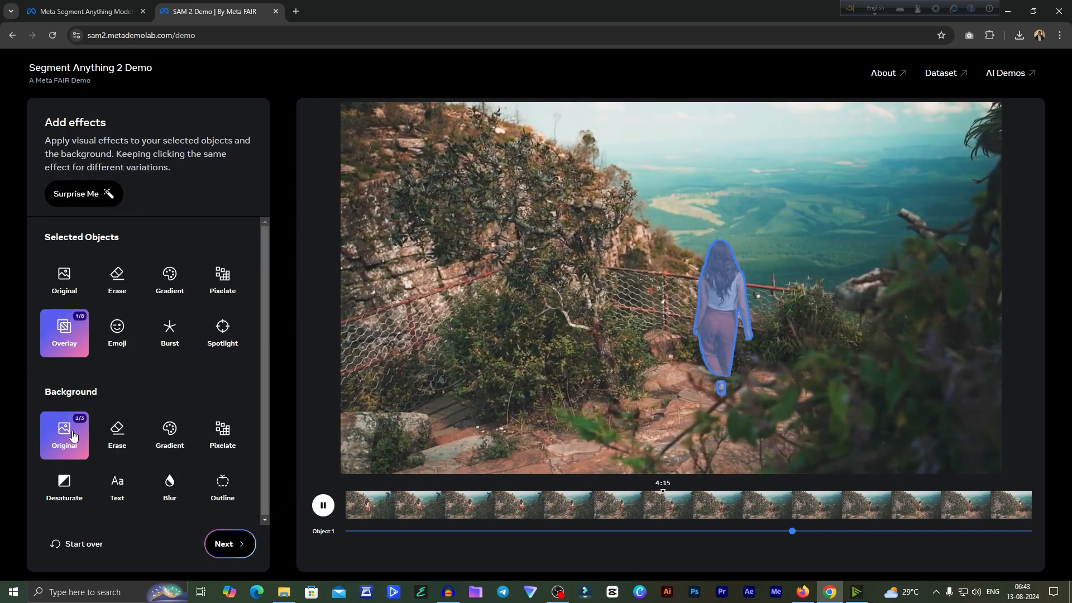
pyautogui.click(75, 437)
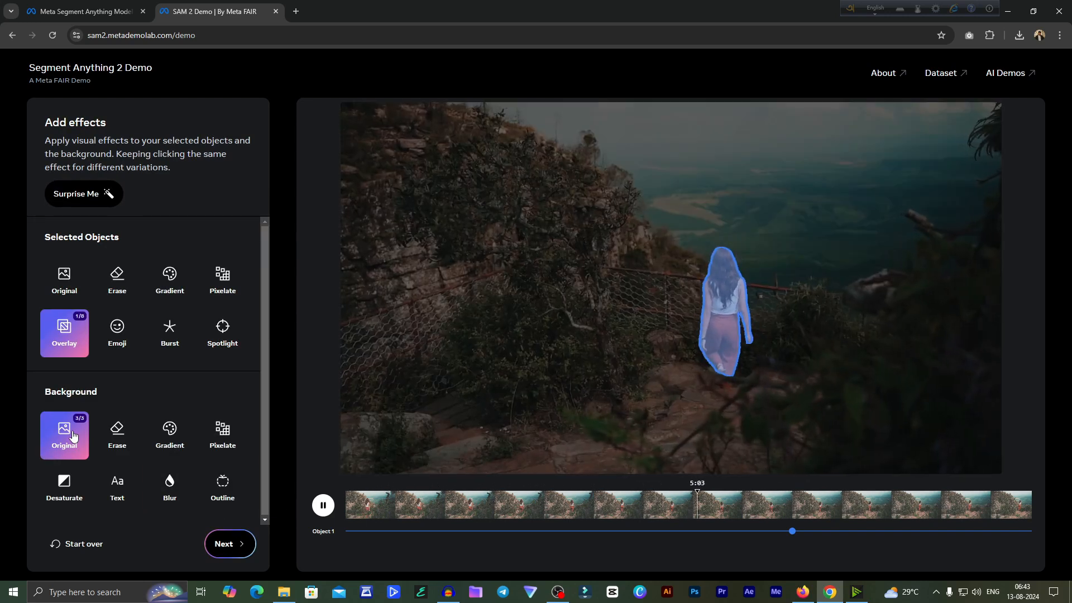
pyautogui.click(222, 332)
pyautogui.moveTo(422, 510); pyautogui.dragTo(375, 515)
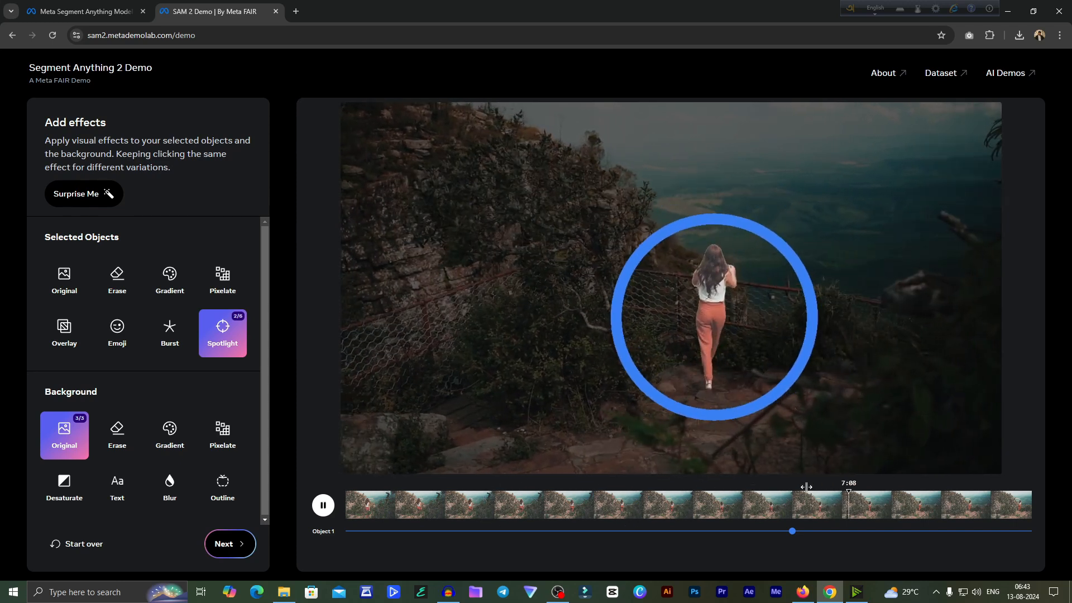
pyautogui.click(324, 506)
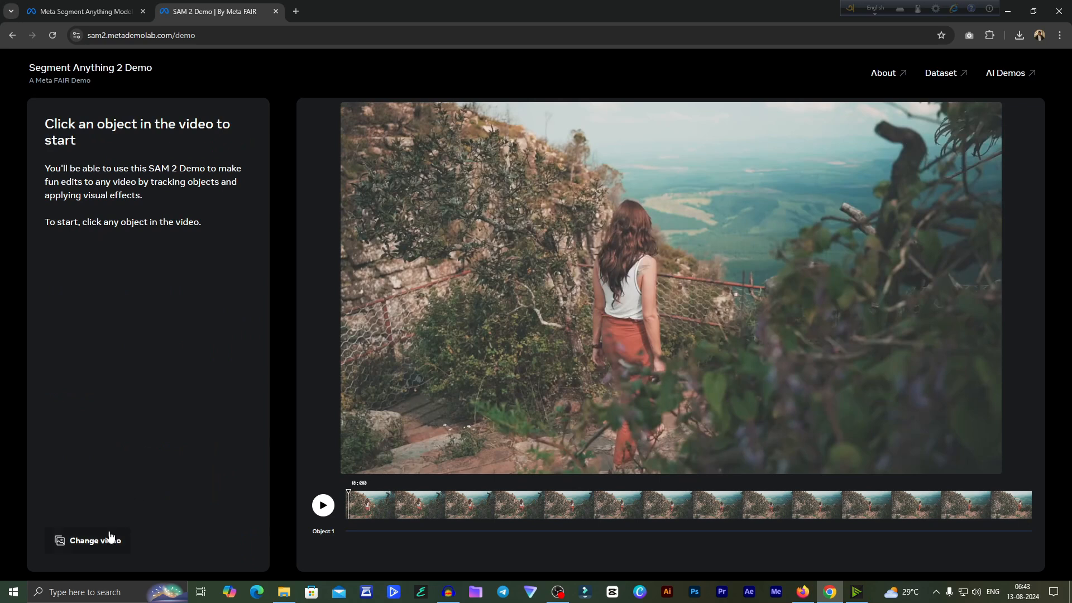
# - Replace the video with an uploaded clip of a man and a boy walking in a park
pyautogui.click(110, 536)
pyautogui.click(239, 282)
pyautogui.doubleClick(136, 124)
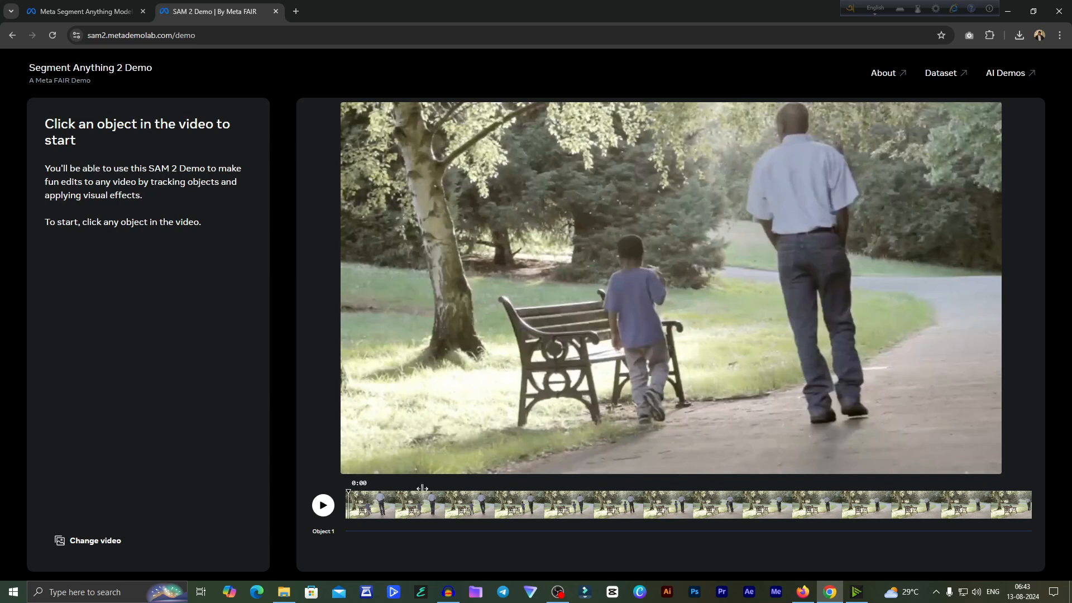
# - Select both the man and the boy in the first frame as one object and track them
pyautogui.click(798, 128)
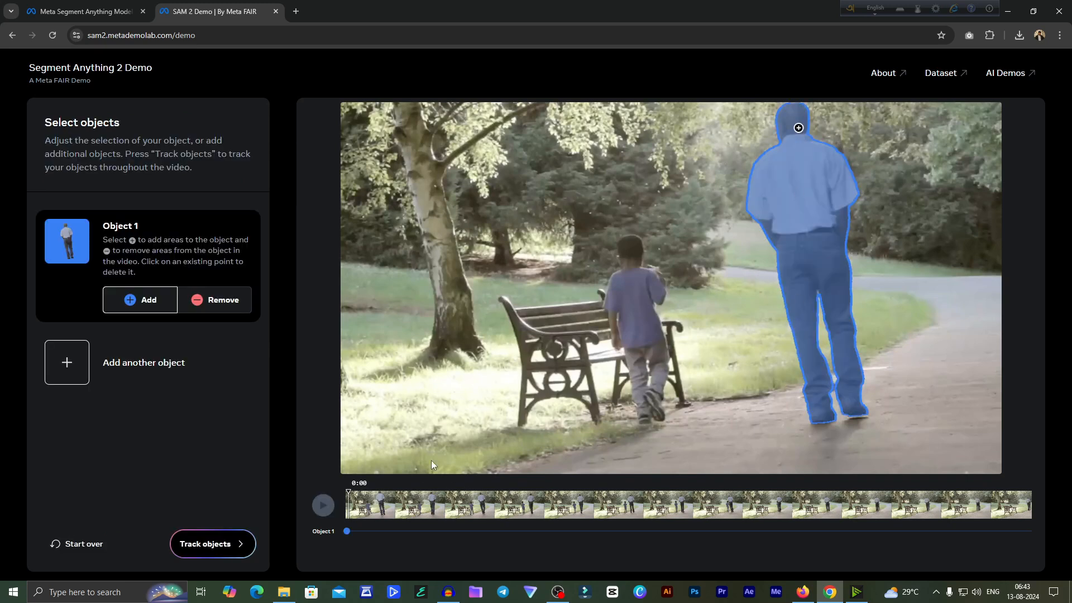
pyautogui.click(635, 252)
pyautogui.click(631, 293)
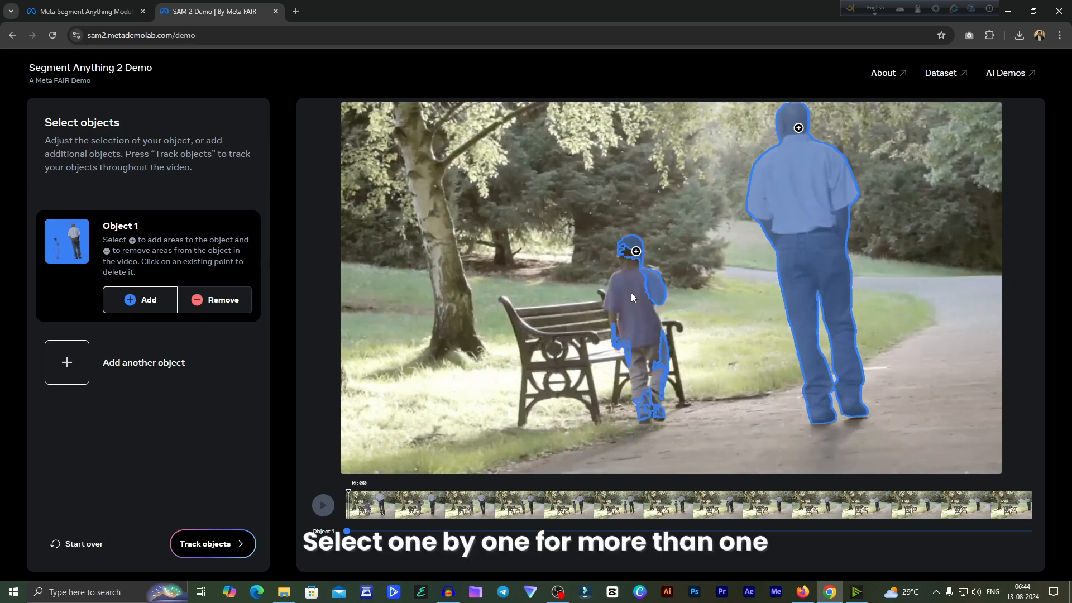
pyautogui.click(211, 552)
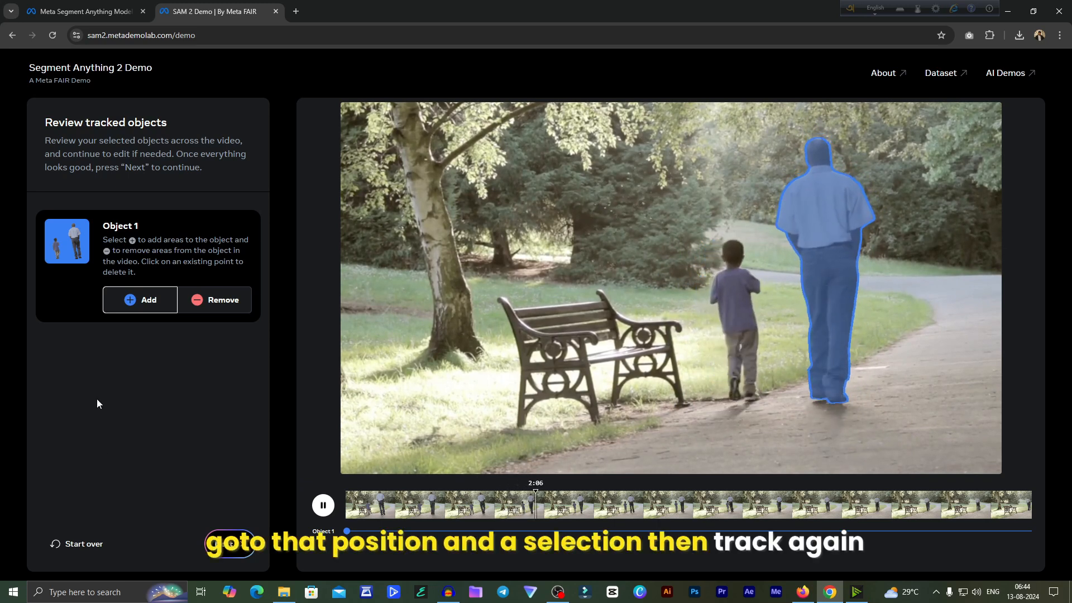
# - Add the boy to the selection at 2:01, where his mask is missing, and track the objects again
pyautogui.click(323, 505)
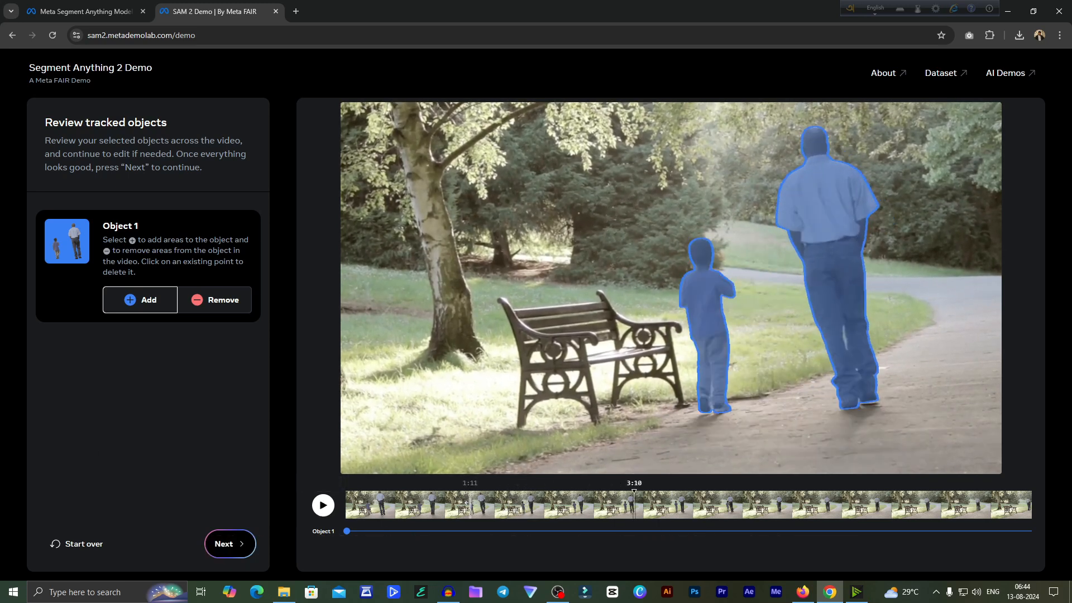
pyautogui.click(519, 505)
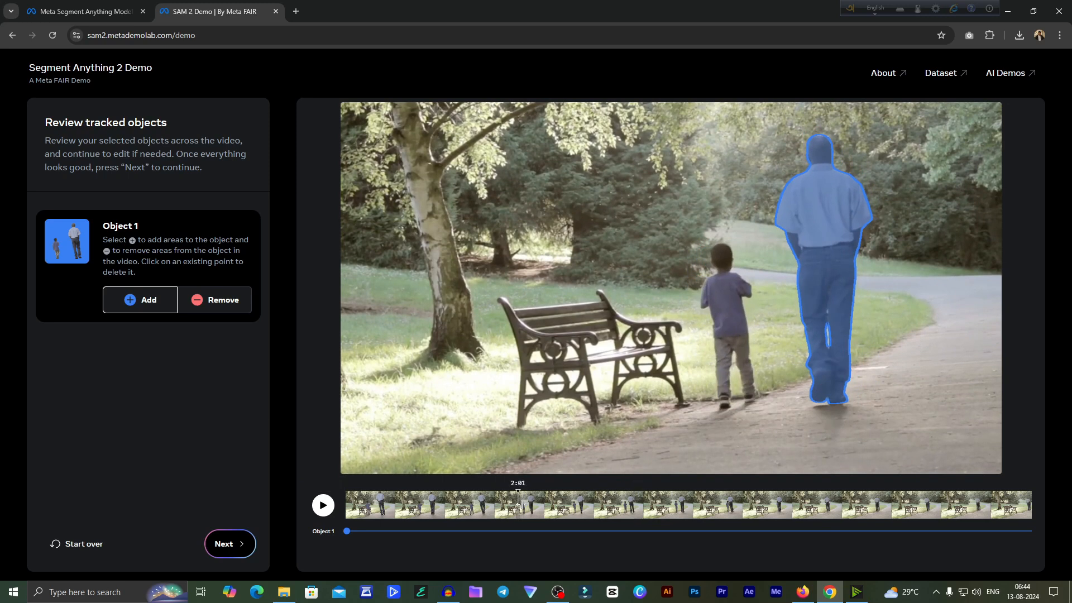
pyautogui.click(728, 250)
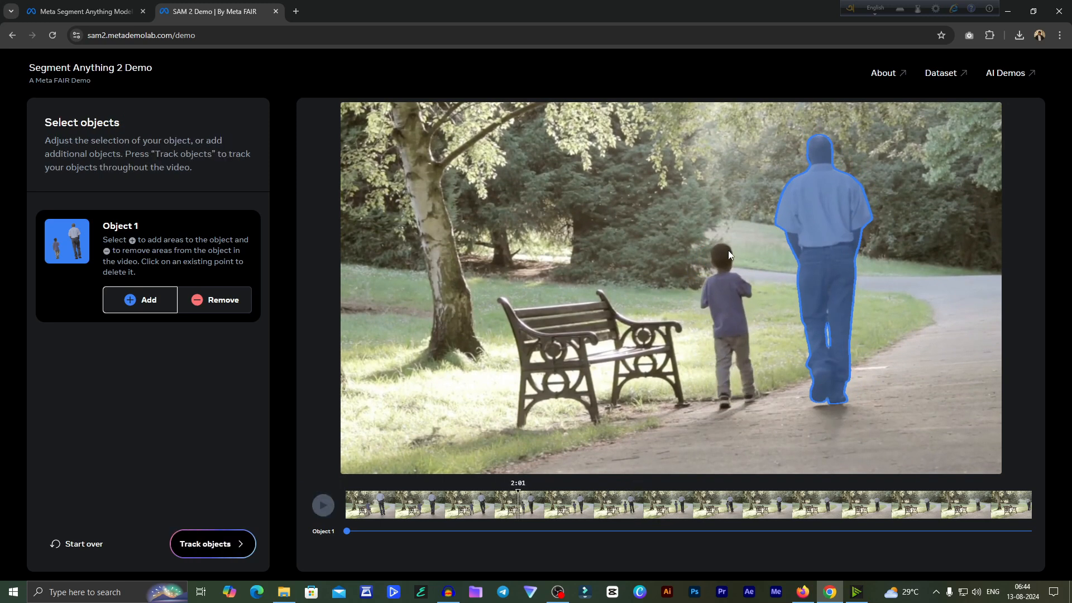
pyautogui.click(216, 545)
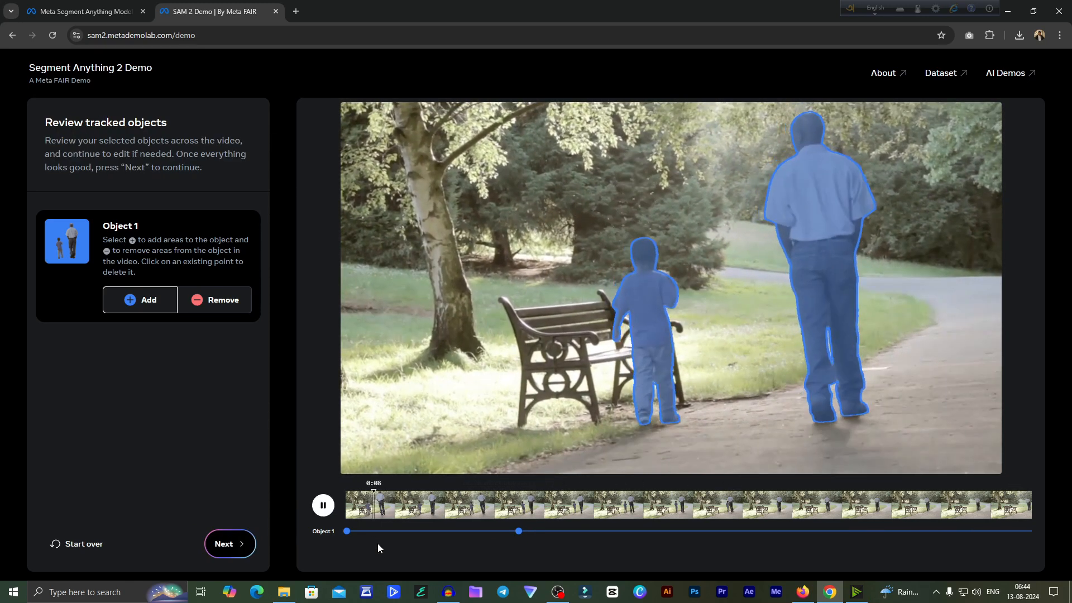
# - Pause at 4:12, try to add the unmasked boy to the object, track the objects again and review the tracking
pyautogui.click(323, 505)
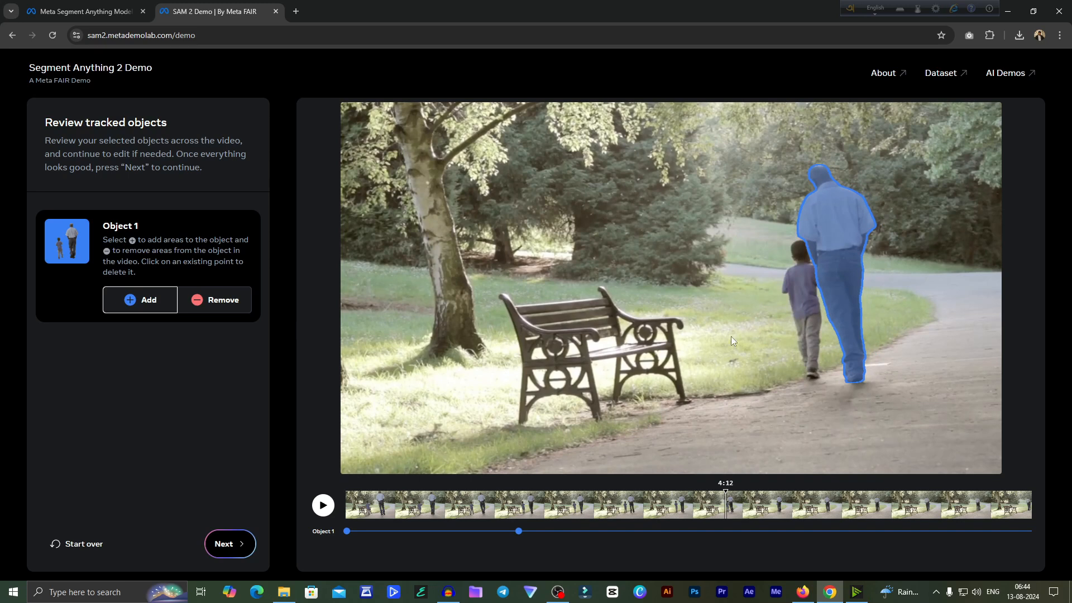
pyautogui.click(804, 255)
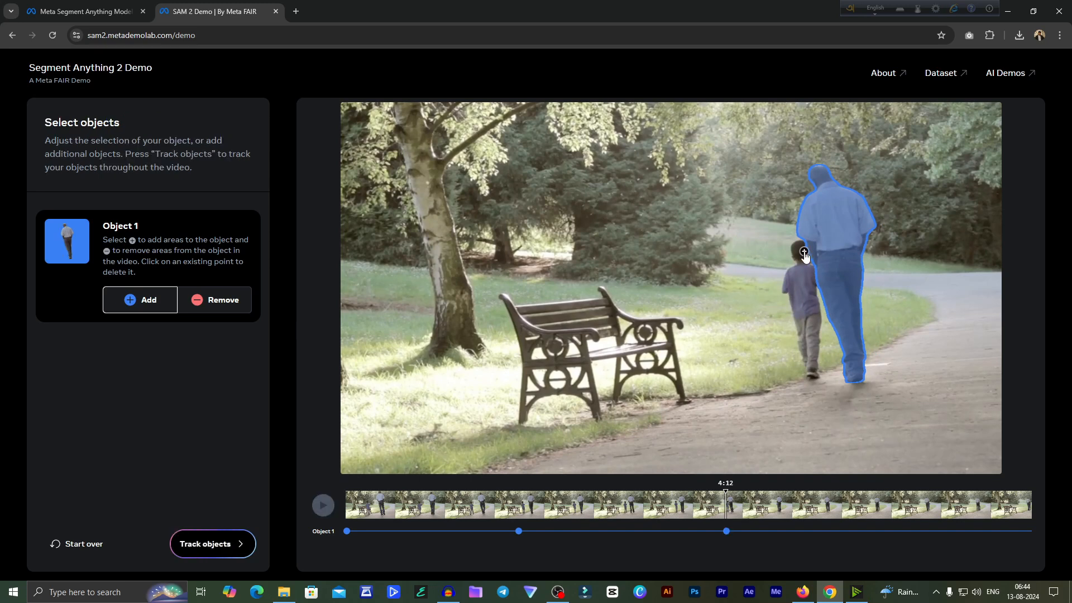
pyautogui.click(217, 299)
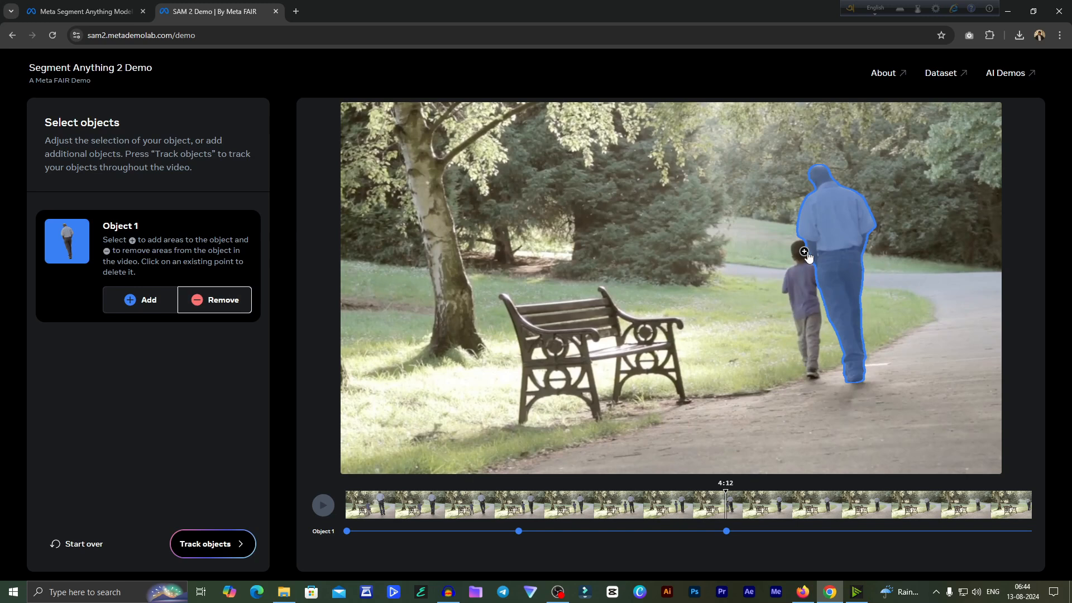
pyautogui.click(144, 297)
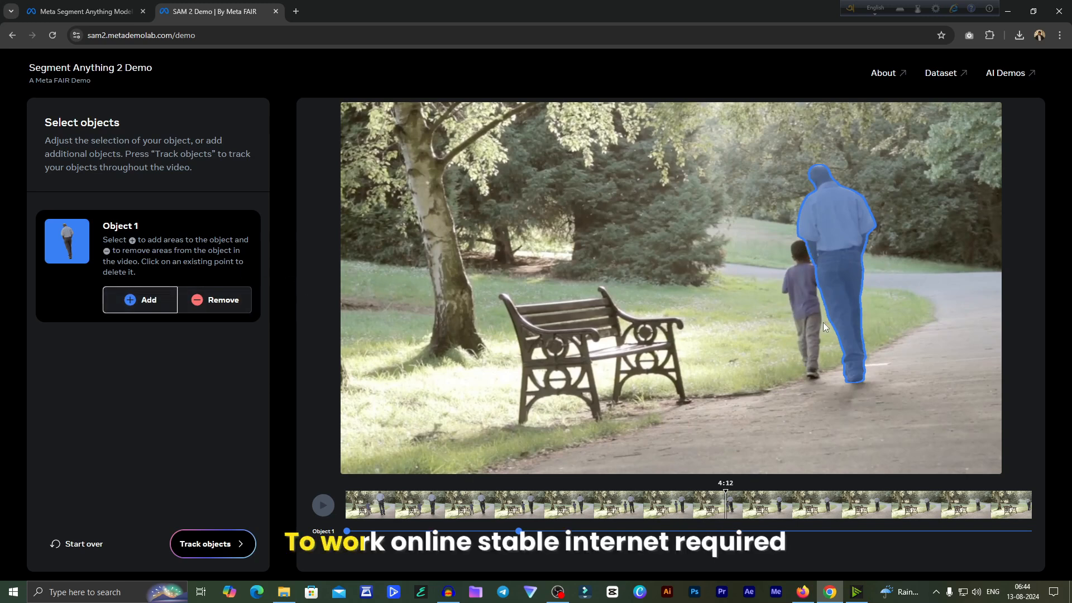
pyautogui.click(797, 251)
pyautogui.click(210, 542)
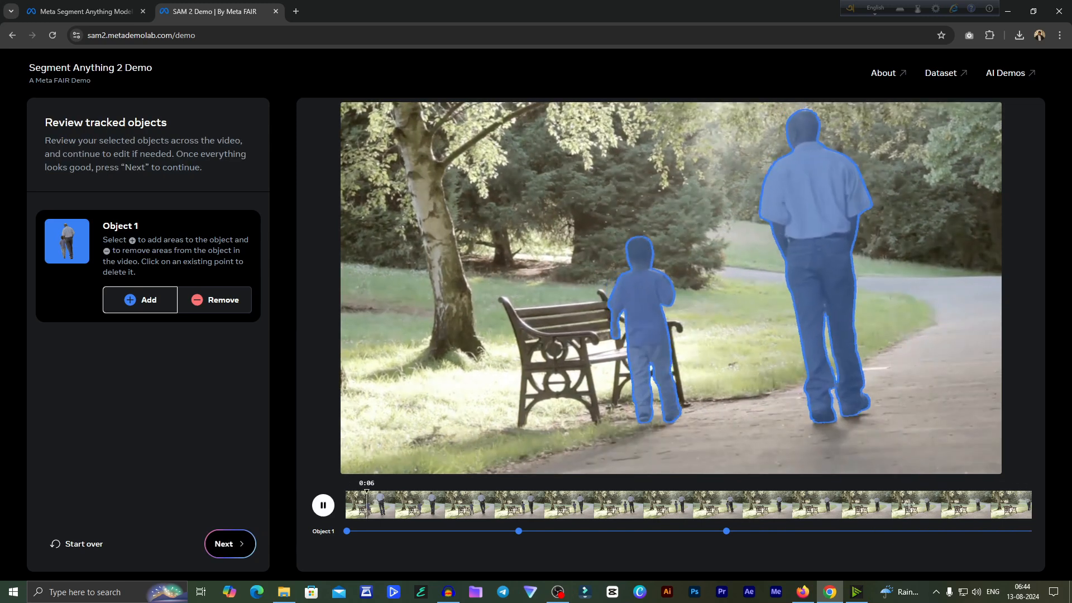
pyautogui.moveTo(667, 519); pyautogui.dragTo(310, 531)
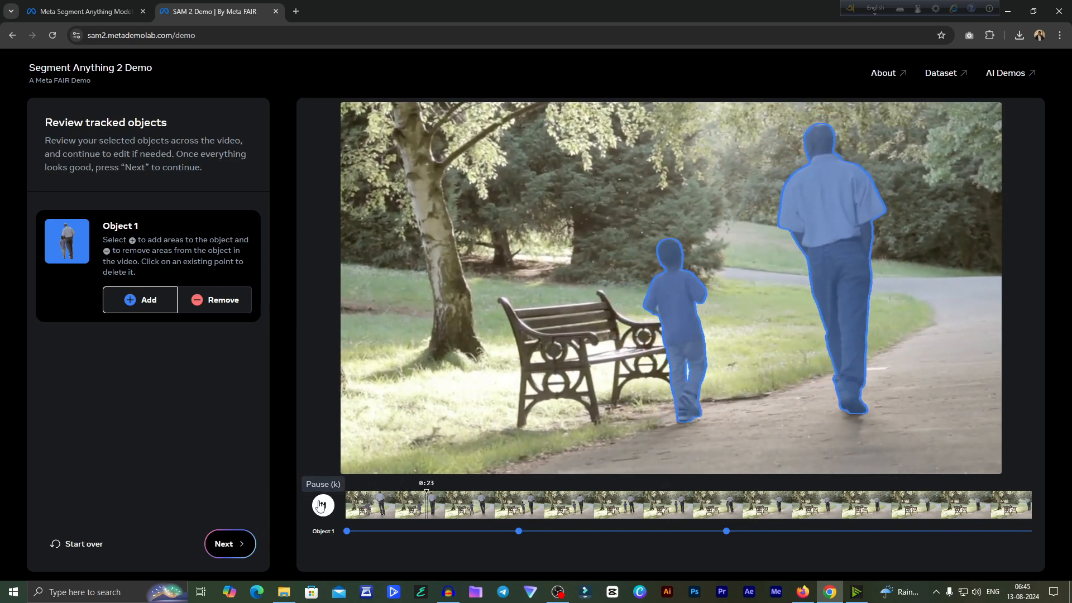
pyautogui.click(322, 505)
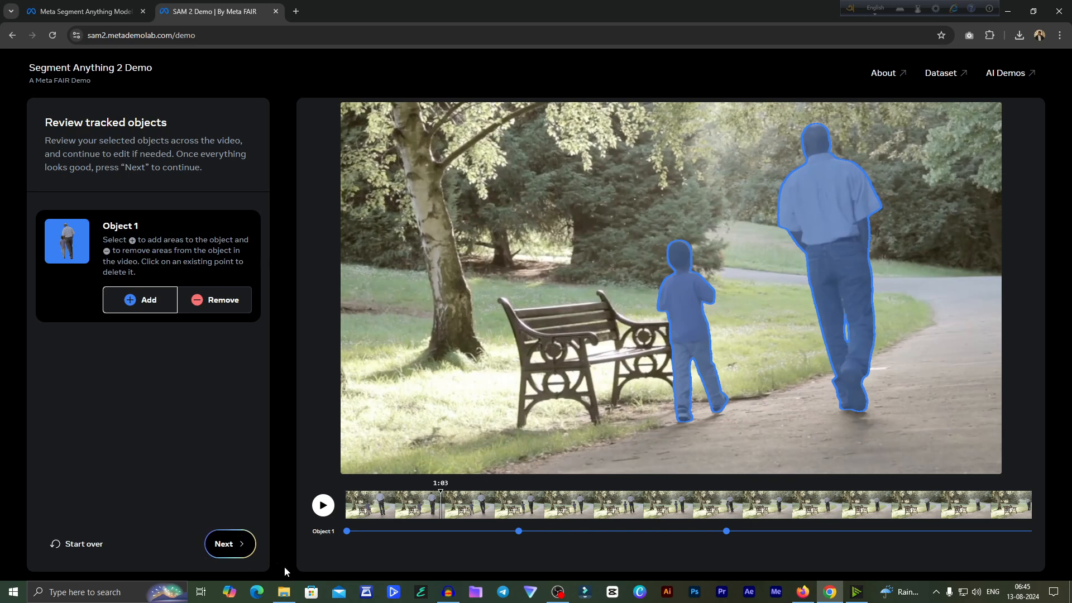
# - Continue to effects, set the background to the third Original variation and apply the blue ring Spotlight to the man and boy
pyautogui.click(233, 547)
pyautogui.click(74, 443)
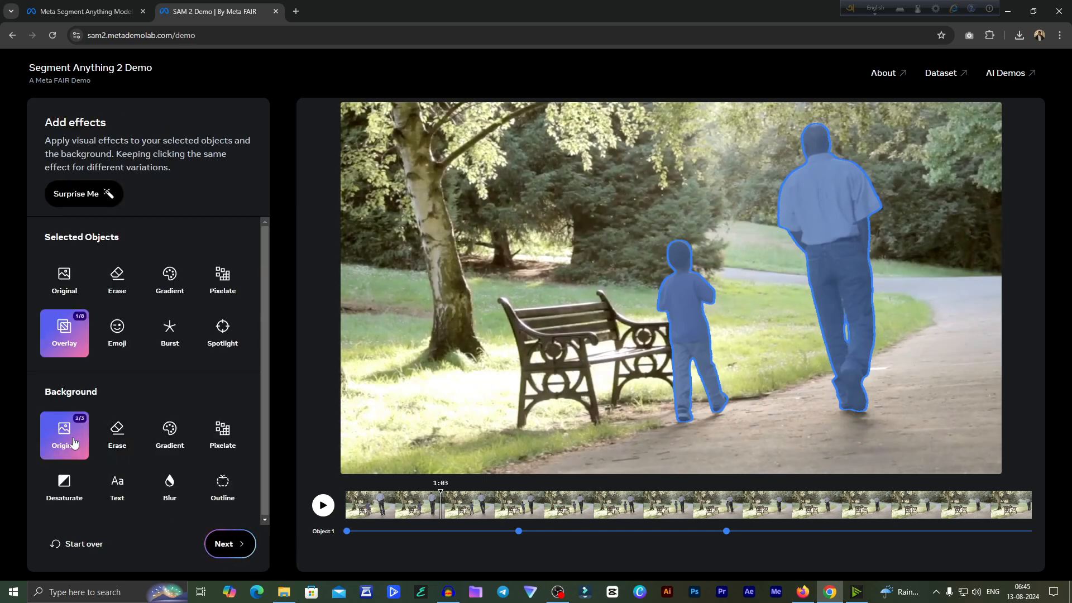
pyautogui.click(74, 443)
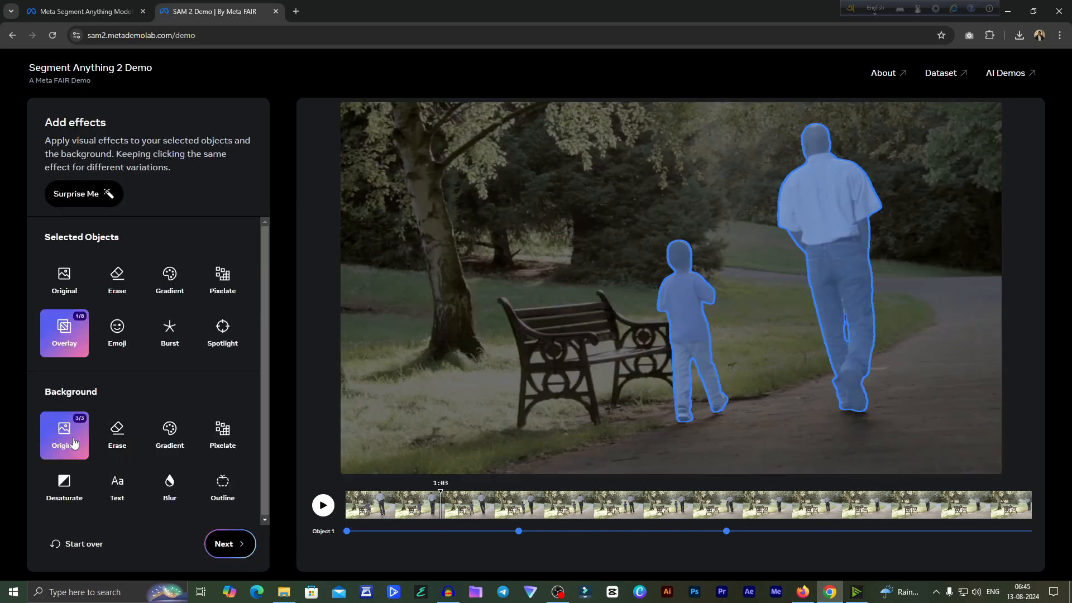
pyautogui.click(225, 334)
pyautogui.click(225, 334)
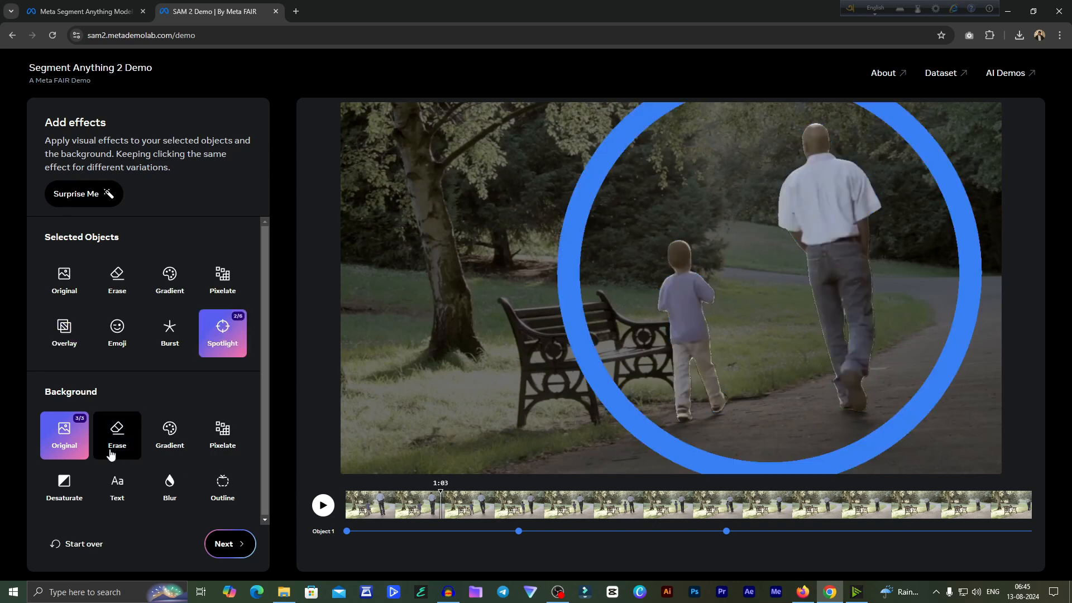
# - Try the Desaturate background variations during playback and restore the third Original background variation
pyautogui.click(61, 484)
pyautogui.click(317, 501)
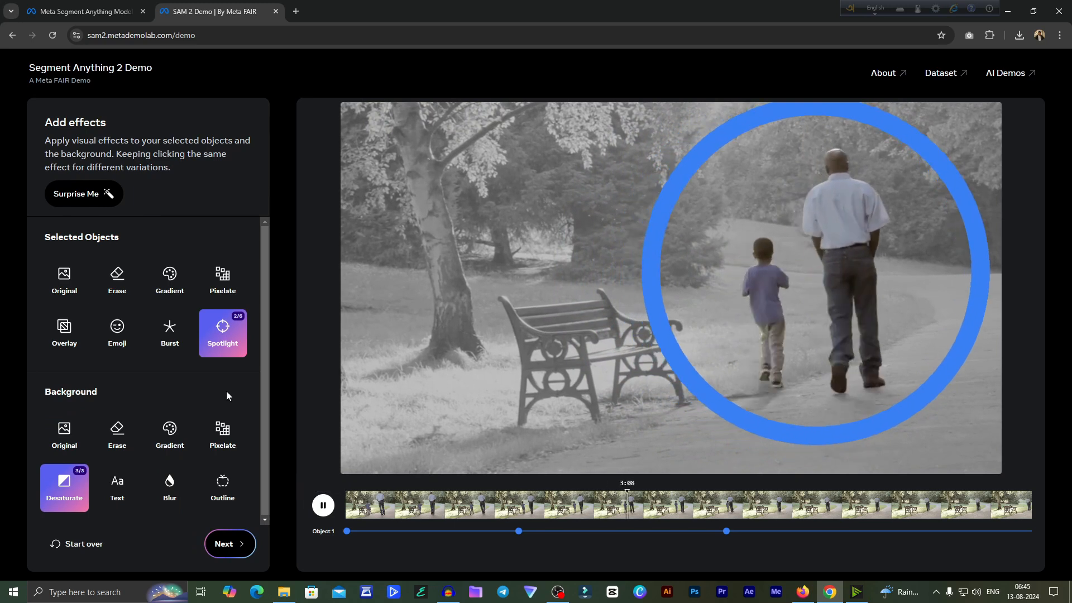
pyautogui.click(81, 487)
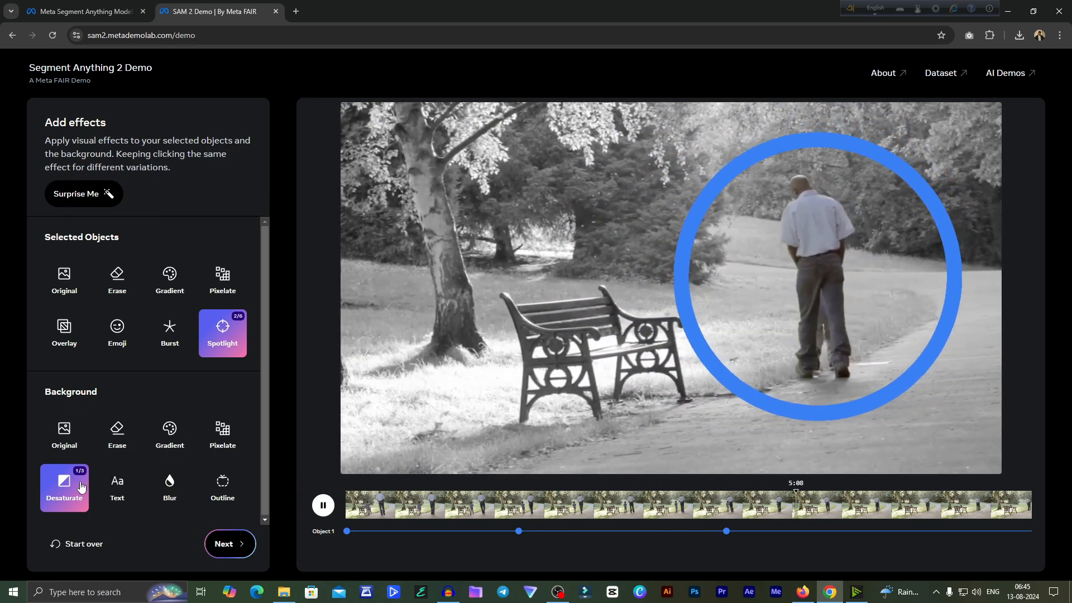
pyautogui.click(81, 487)
pyautogui.click(82, 487)
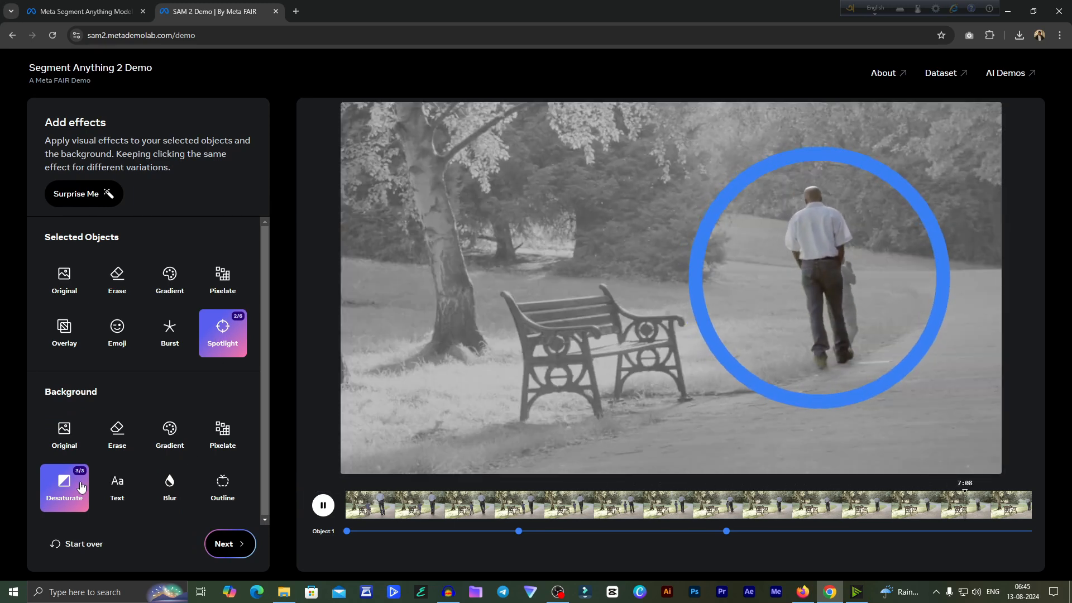
pyautogui.click(69, 431)
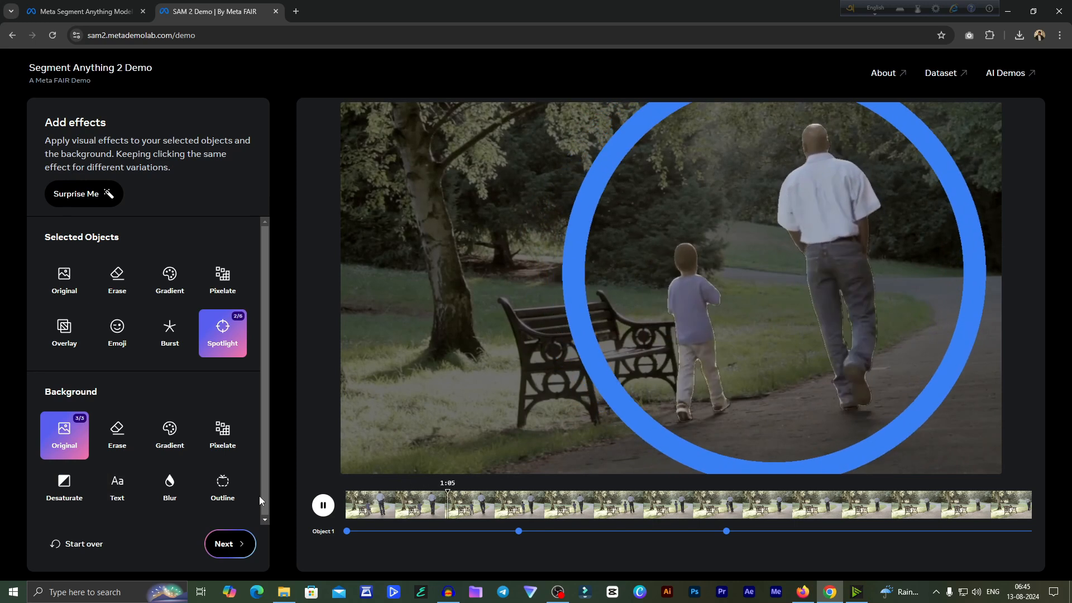
# - Go through the Spotlight variations, choose the white ring outline (4/6) and pause the video at 0:23
pyautogui.click(223, 343)
pyautogui.click(225, 347)
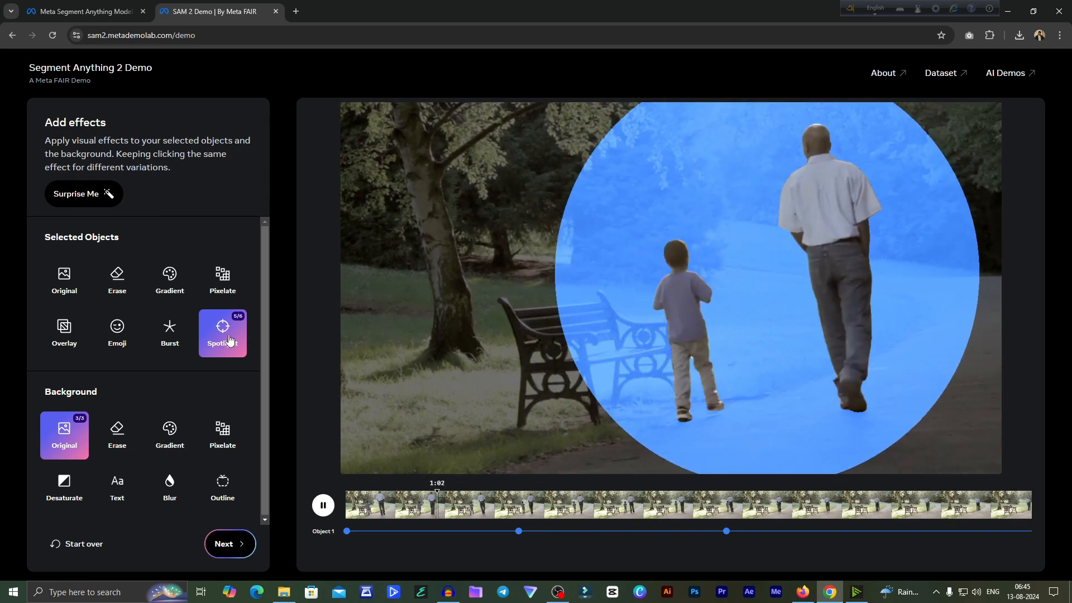
pyautogui.click(228, 340)
pyautogui.click(229, 338)
pyautogui.click(229, 338)
pyautogui.click(229, 339)
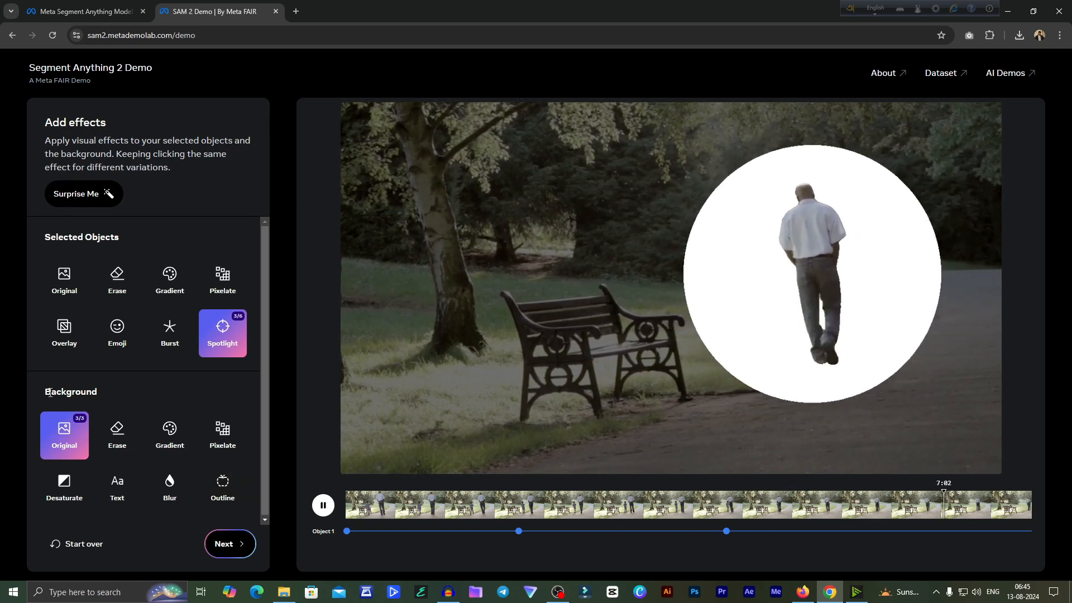
pyautogui.click(224, 335)
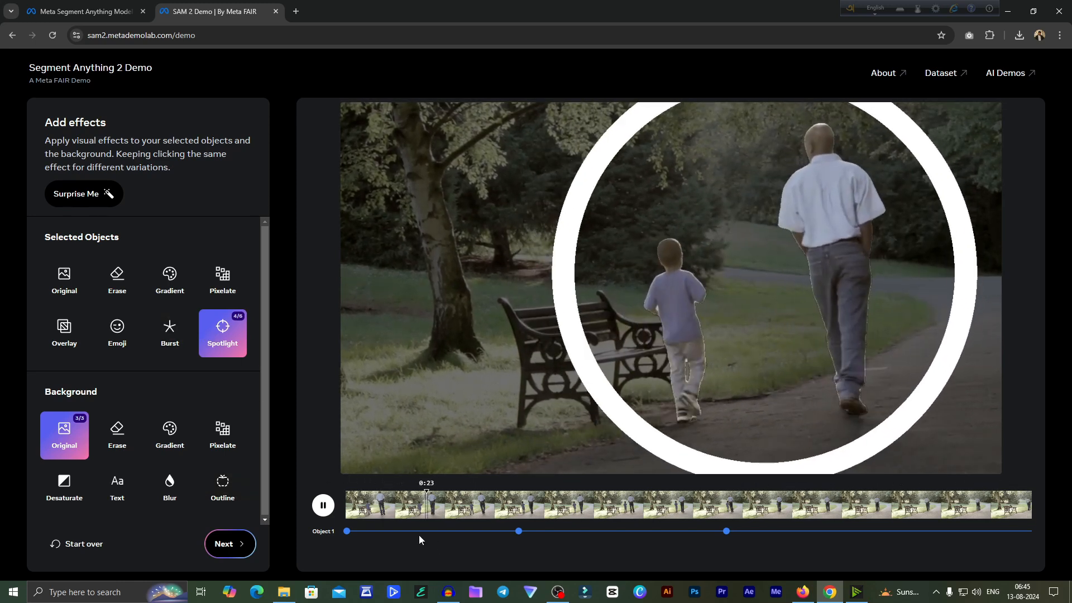
pyautogui.click(323, 505)
pyautogui.moveTo(487, 508); pyautogui.dragTo(430, 512)
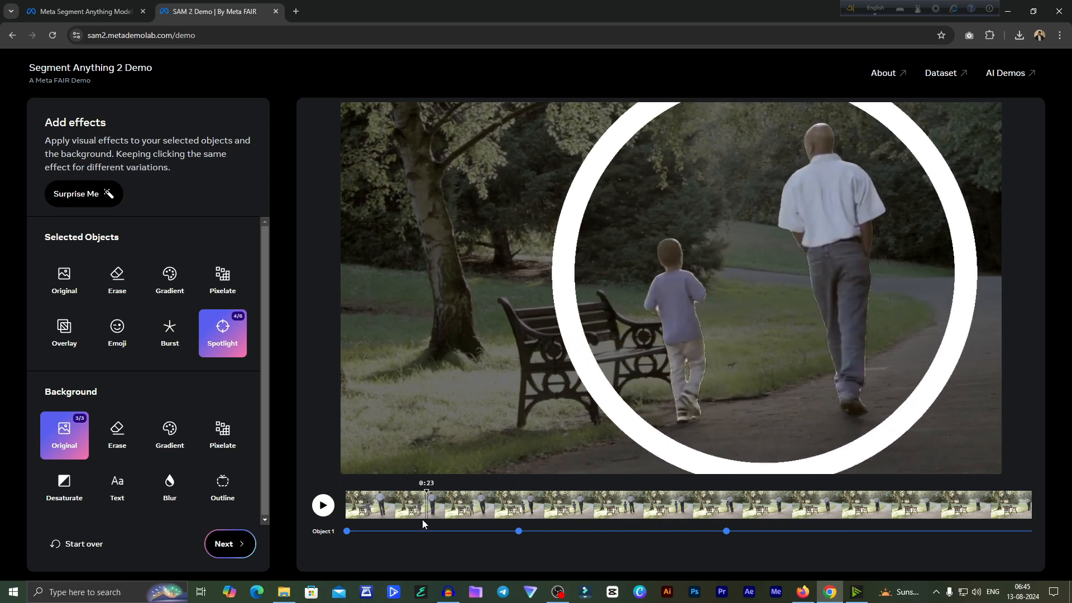